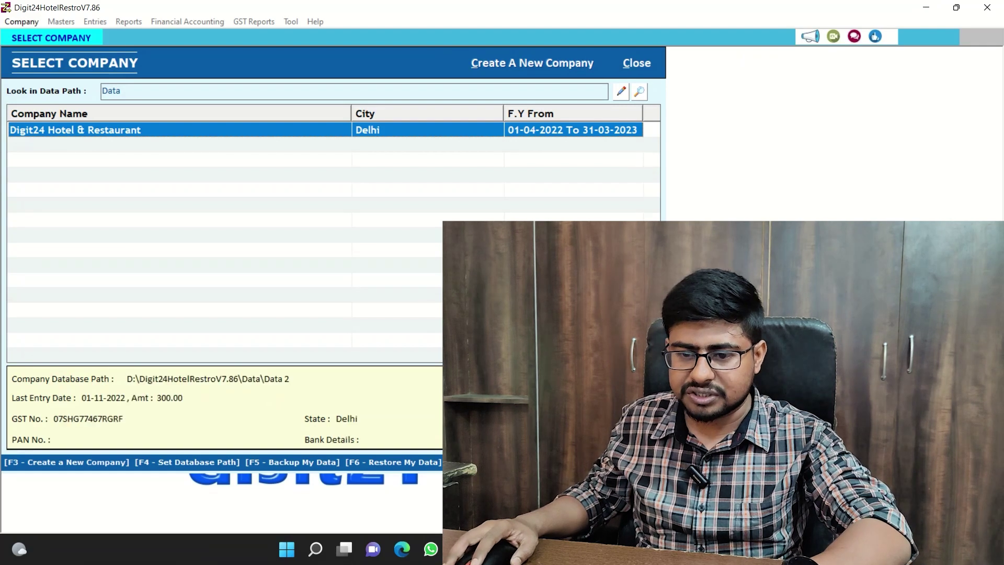
Open the Digit24 Hotel & Restaurant company and log in as admin with the account password.
key("Return")
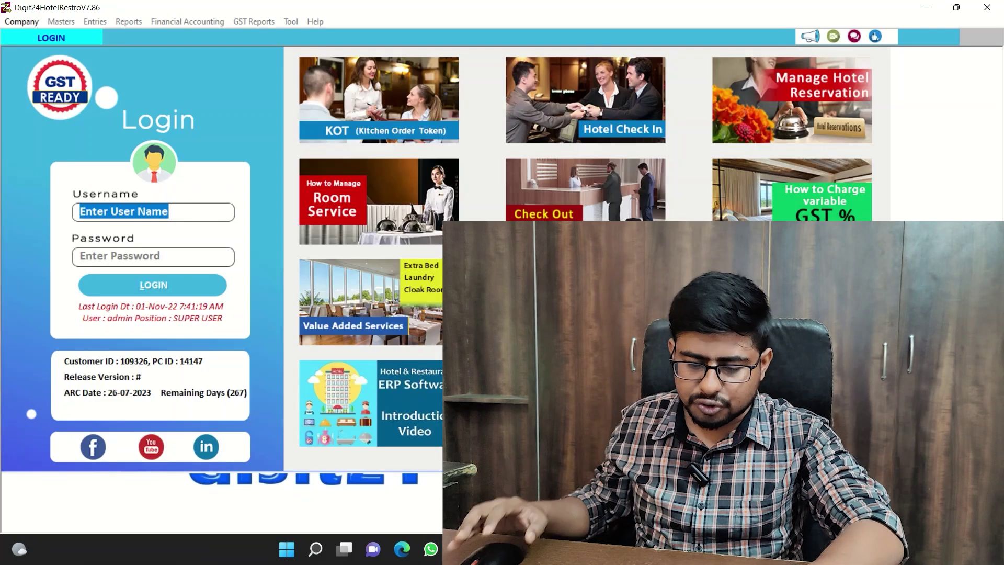
type("admi")
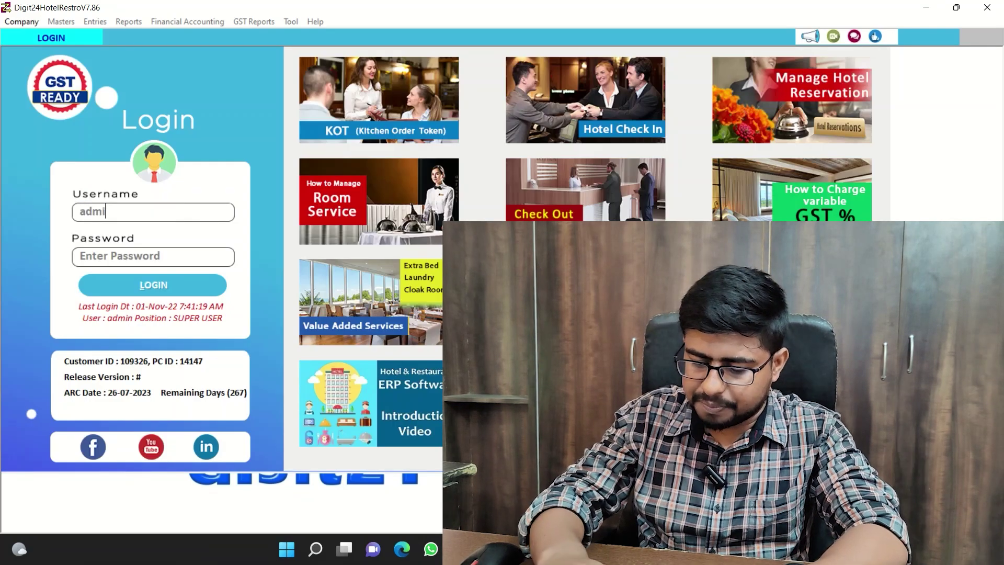
type("n")
key("Return")
type("admin")
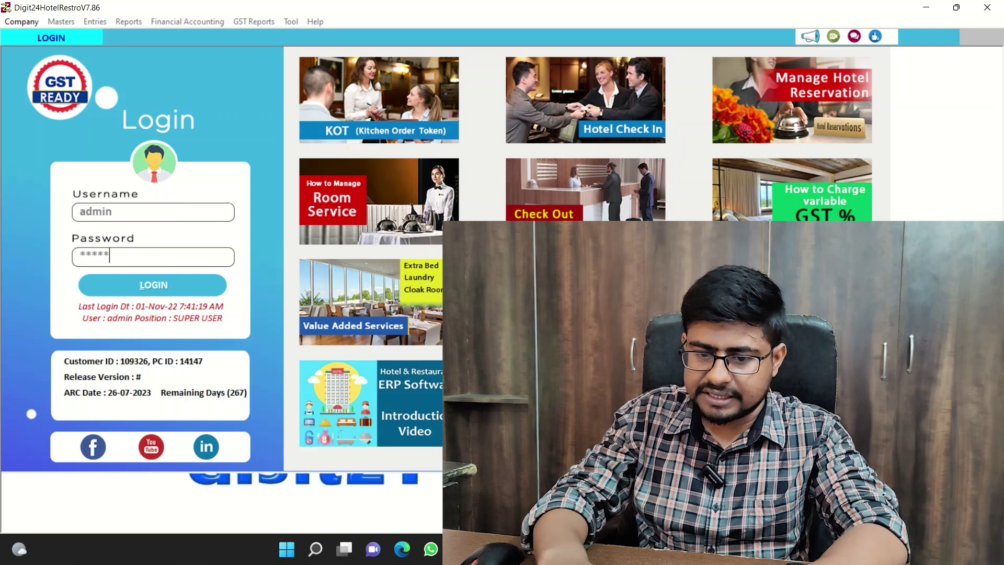
key("Return")
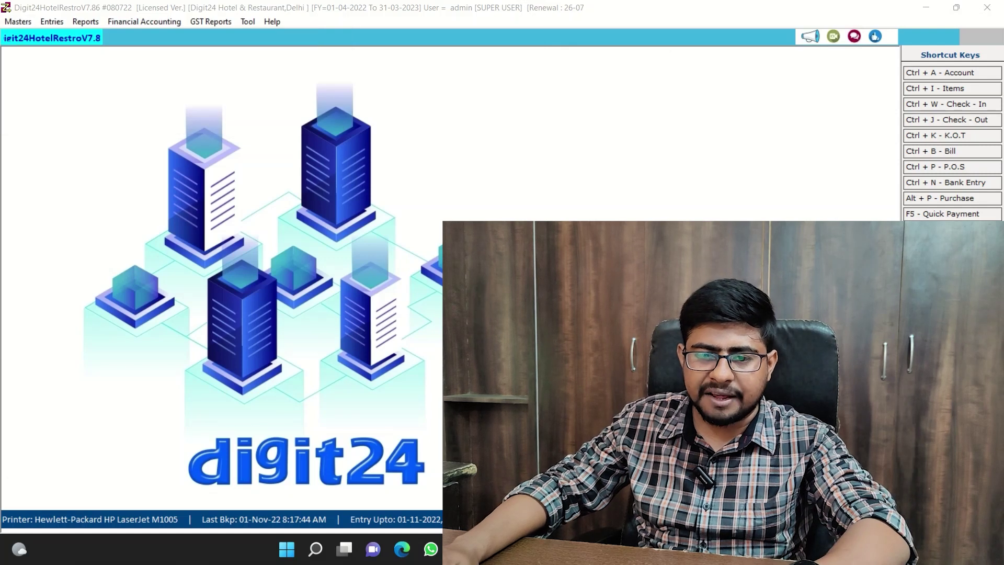
Browse the Masters menu items: Account, Item, Tax Slab, Unit and Charges Heads.
key("alt+m")
key("Down")
key("Down")
key("Down")
key("Down")
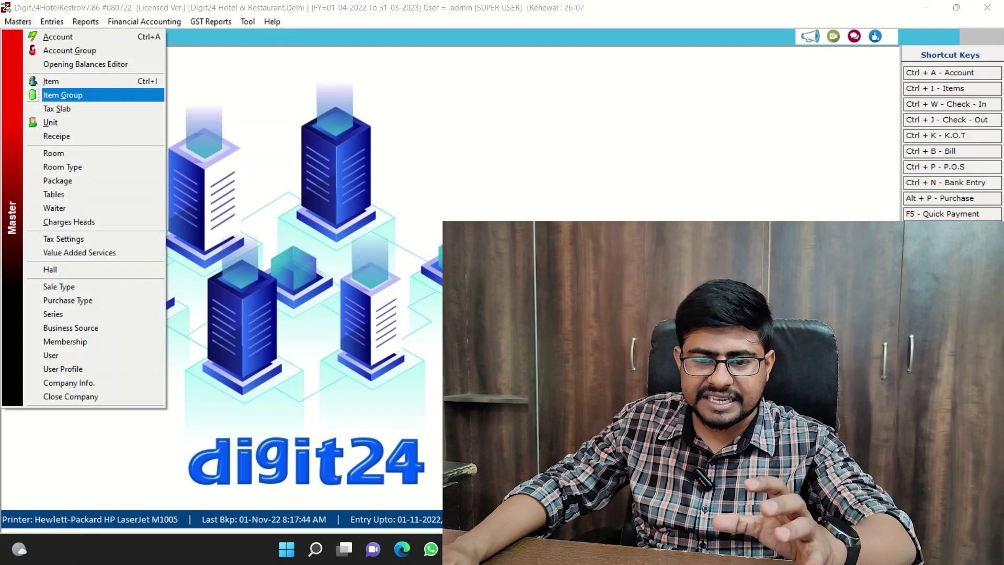
key("Down")
key("Down")
key("Up")
key("Up")
key("Up")
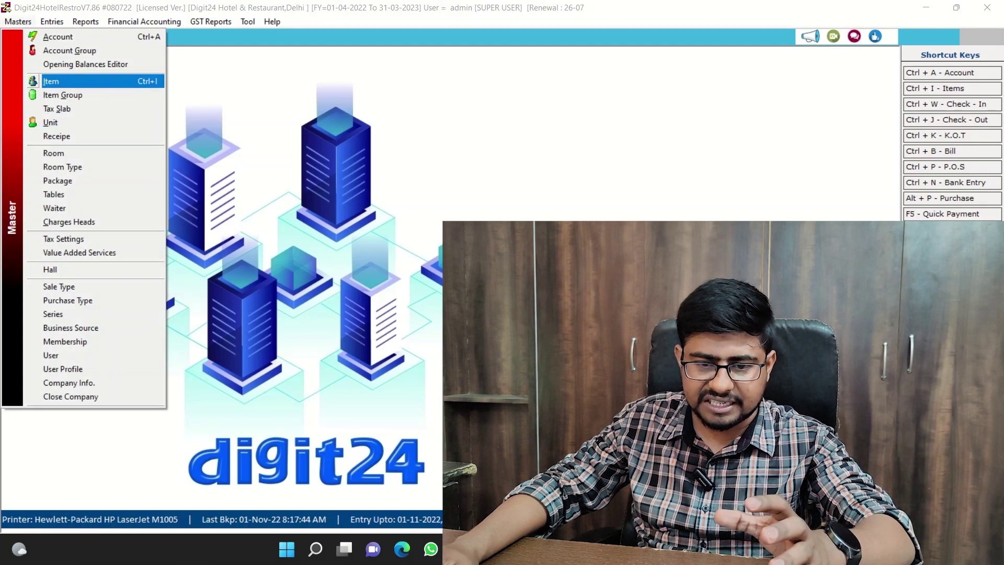
key("Down")
key("Down")
key("Down")
key("Down")
key("Down")
key("Down")
key("Down")
key("Down")
key("Down")
key("Down")
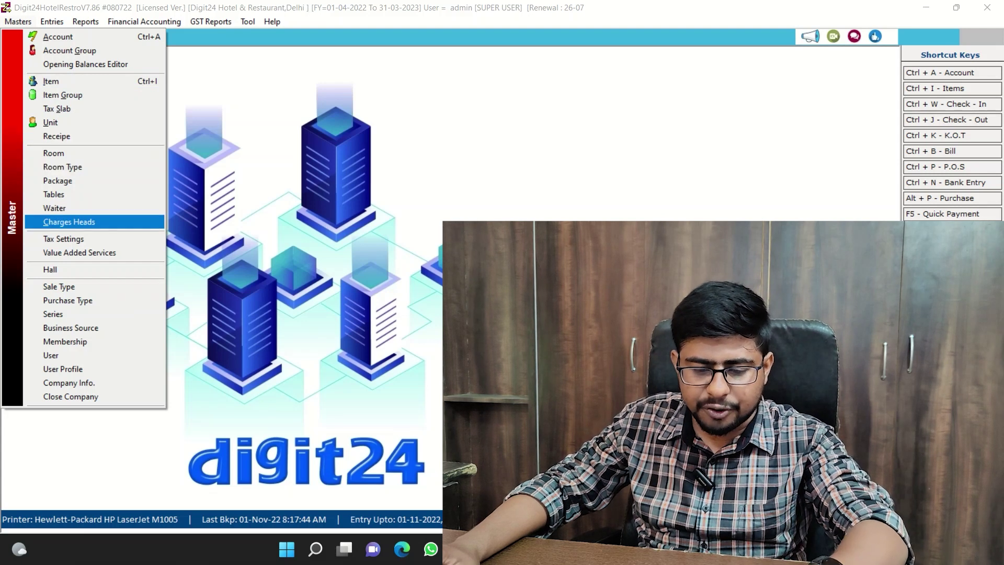
key("Up")
key("Up")
key("Up")
key("Up")
key("Up")
key("Up")
key("Up")
key("Up")
key("Up")
key("Up")
key("Up")
key("Up")
key("Up")
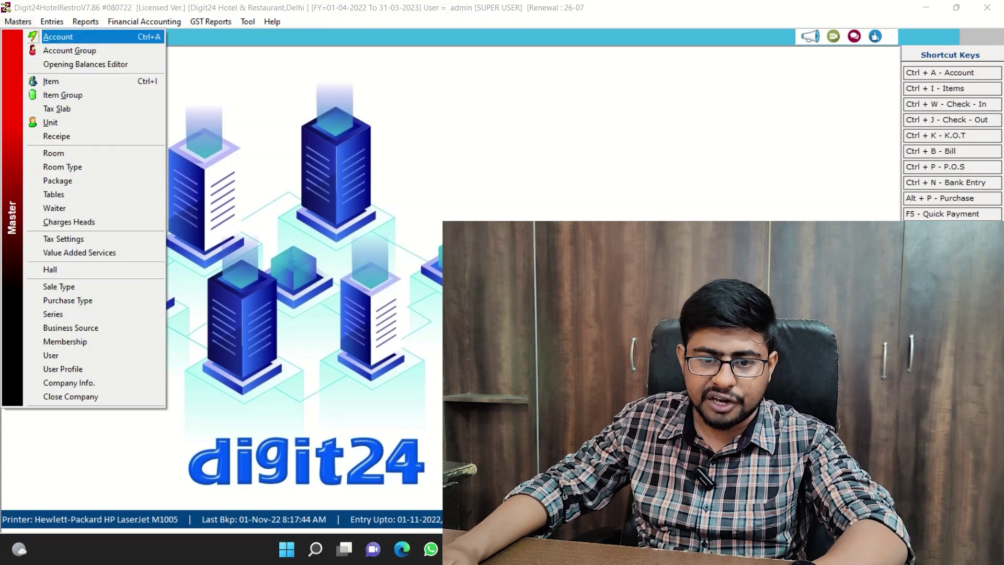
Browse the Entries menu from Reservation and Check In down to GST Voucher and Hall Booking.
key("Right")
key("Right")
key("Left")
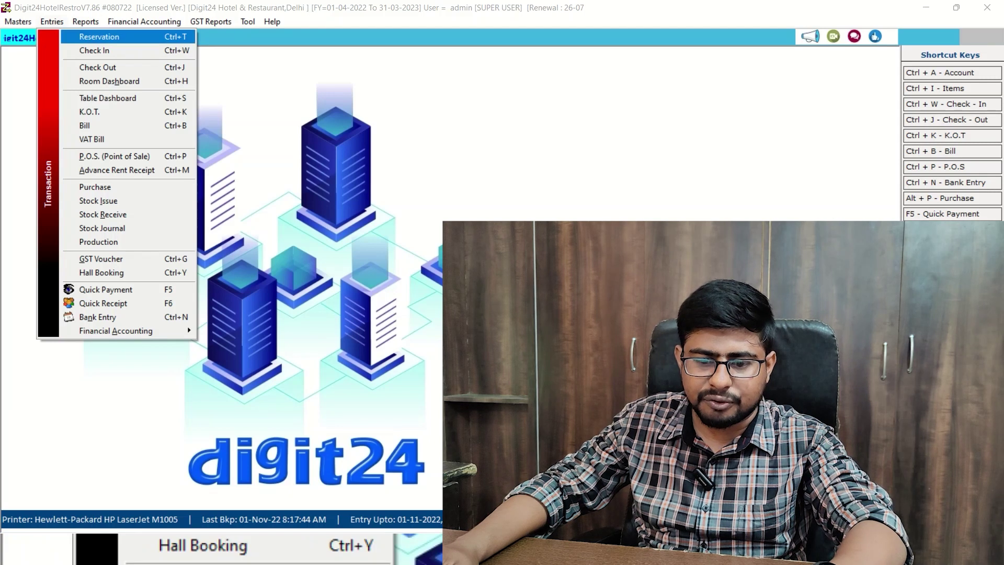
key("Down")
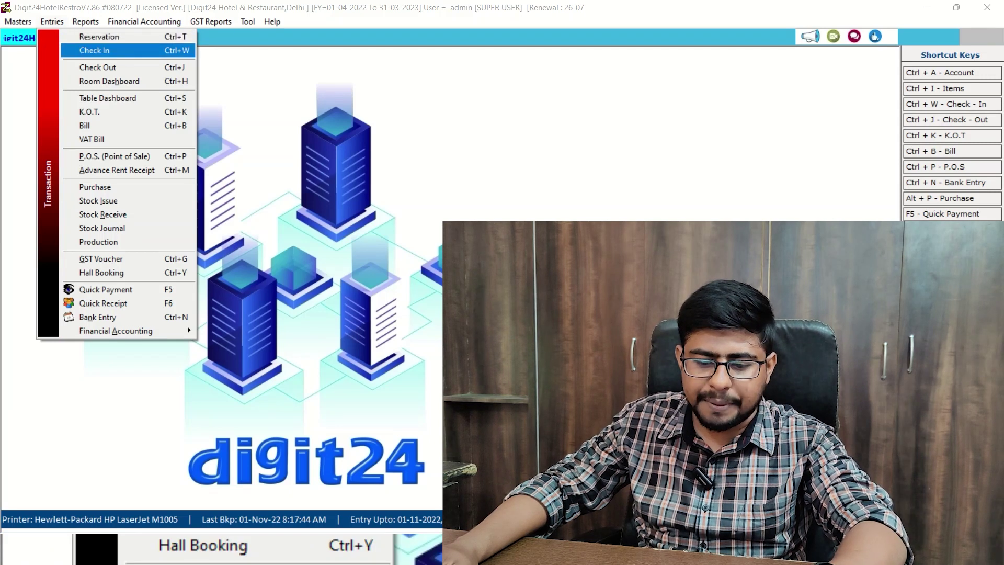
key("Up")
key("Down")
key("Down")
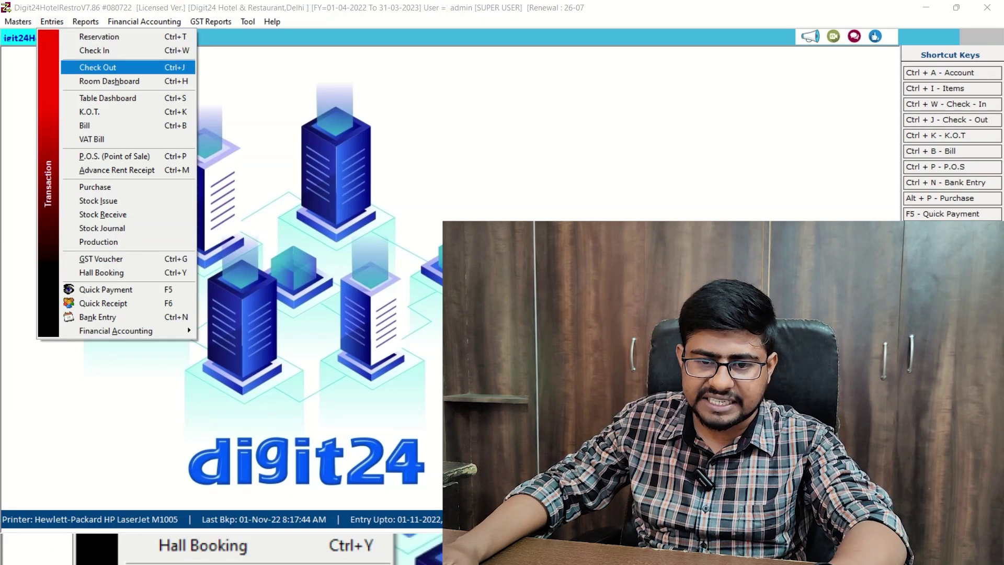
key("Down")
key("Down")
key("Down")
key("Down")
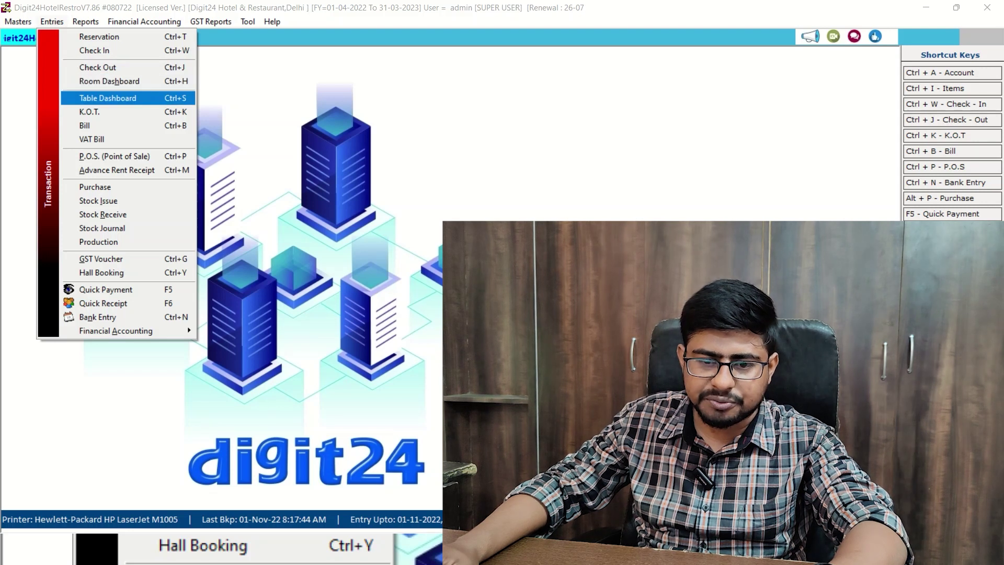
key("Down")
key("Down")
key("Down")
key("Down")
key("Down")
key("Down")
key("Down")
key("Down")
key("Down")
key("Down")
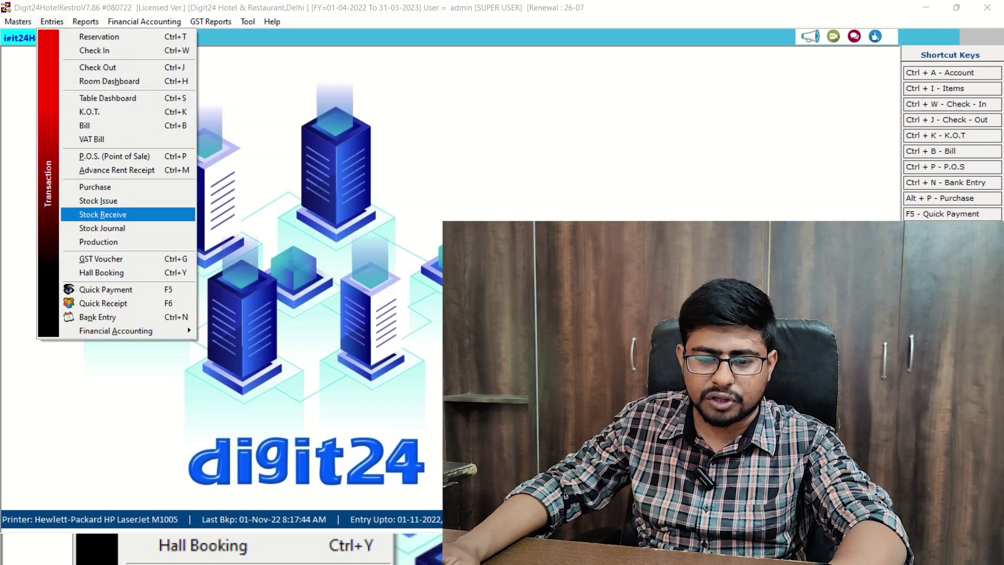
key("Up")
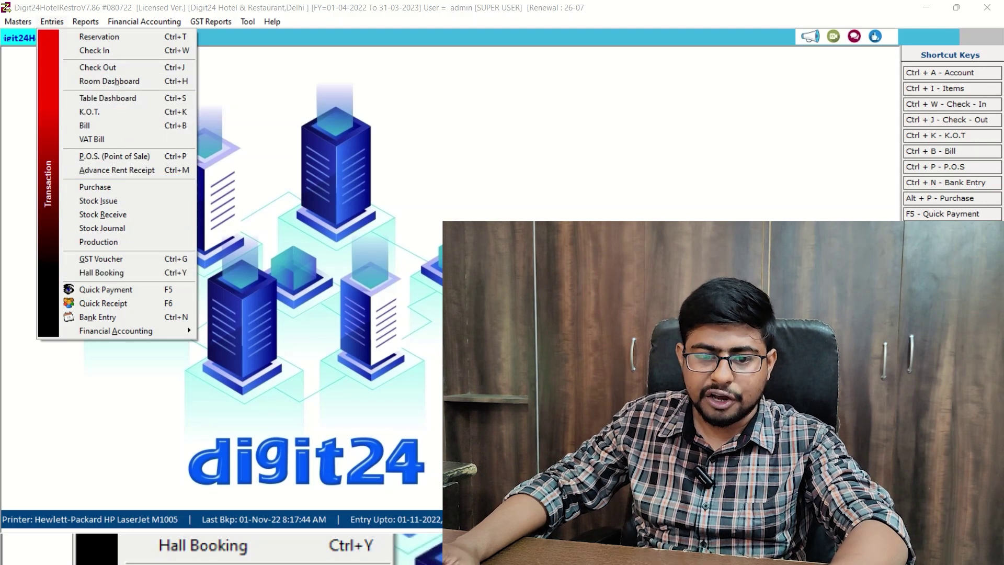
key("Escape")
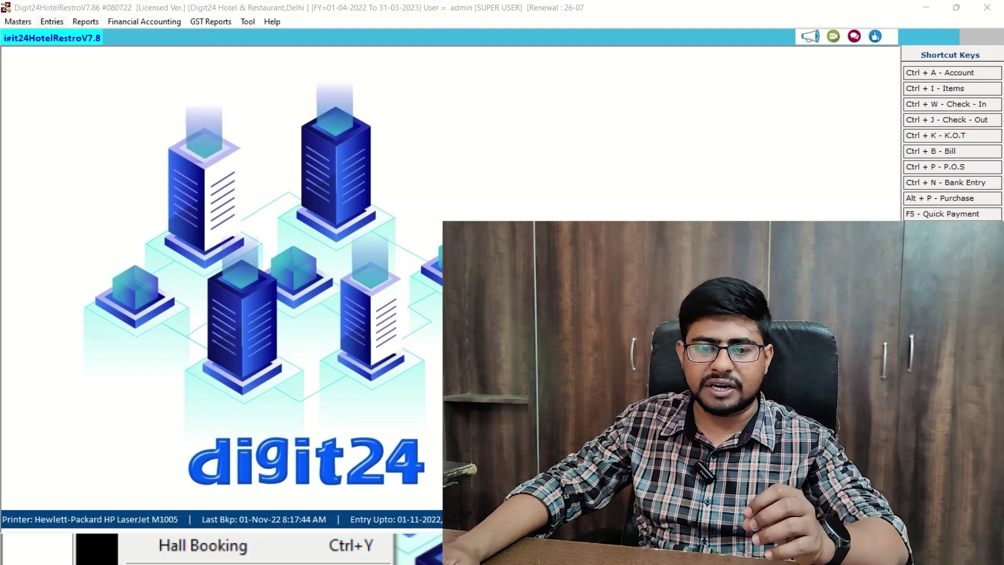
key("Down")
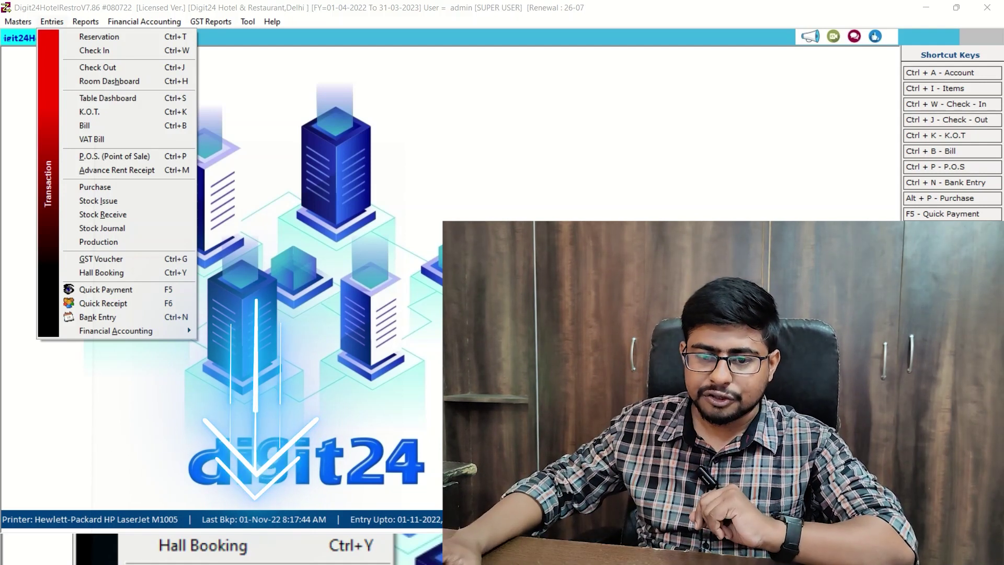
Browse the Entries menu from Reservation through Room Dashboard, K.O.T. and Bill.
key("Down")
key("Down")
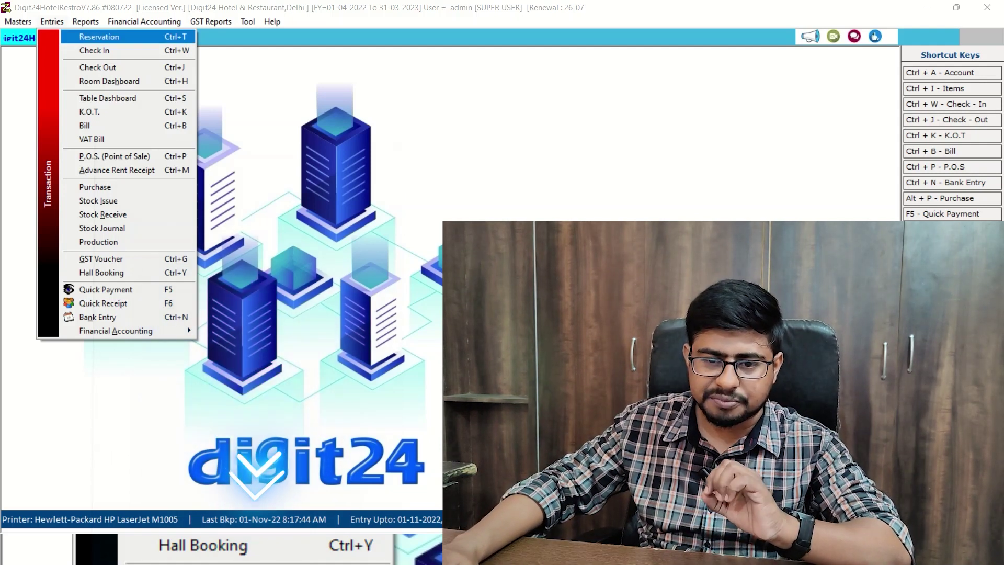
key("Down")
key("Down")
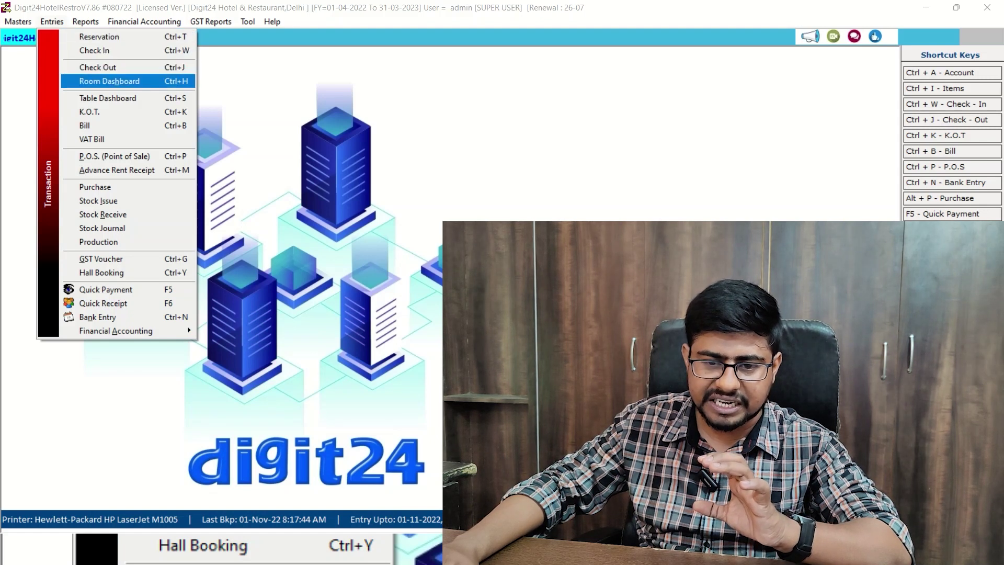
key("Down")
key("Down")
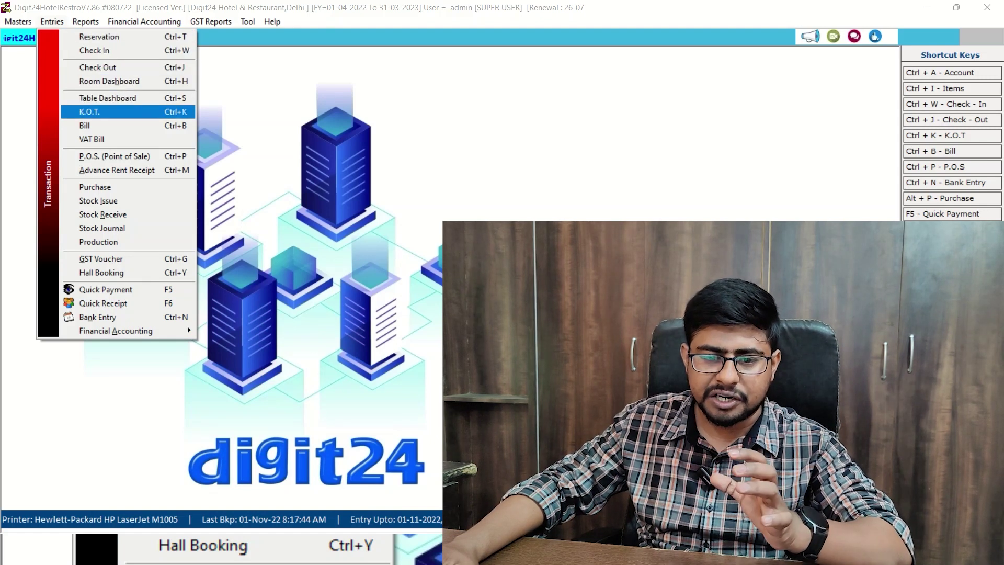
key("Down")
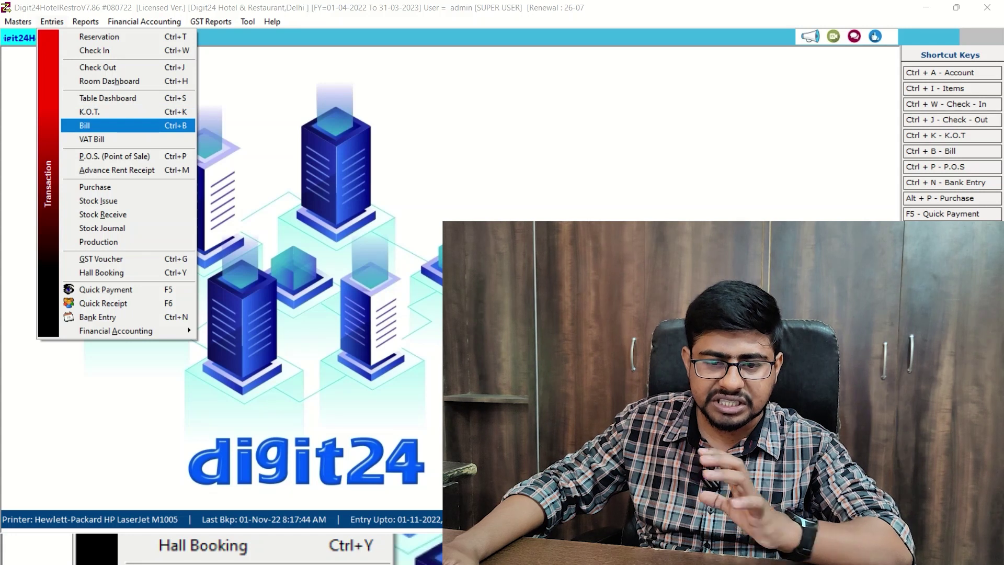
key("Up")
key("Up")
key("Up")
key("Up")
key("Up")
key("Up")
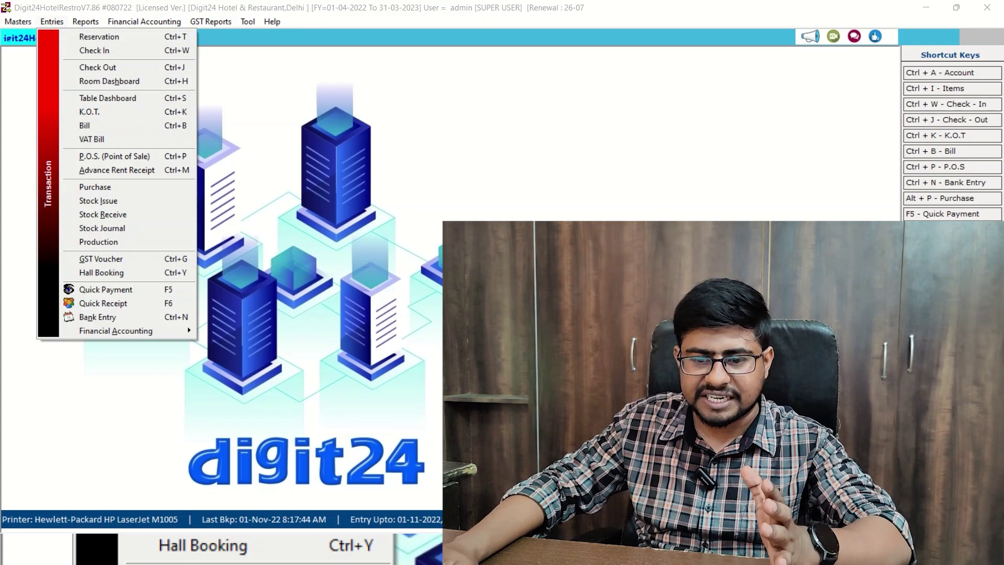
Switch between the GST Reports and Entries menus.
key("Right")
key("Right")
key("Right")
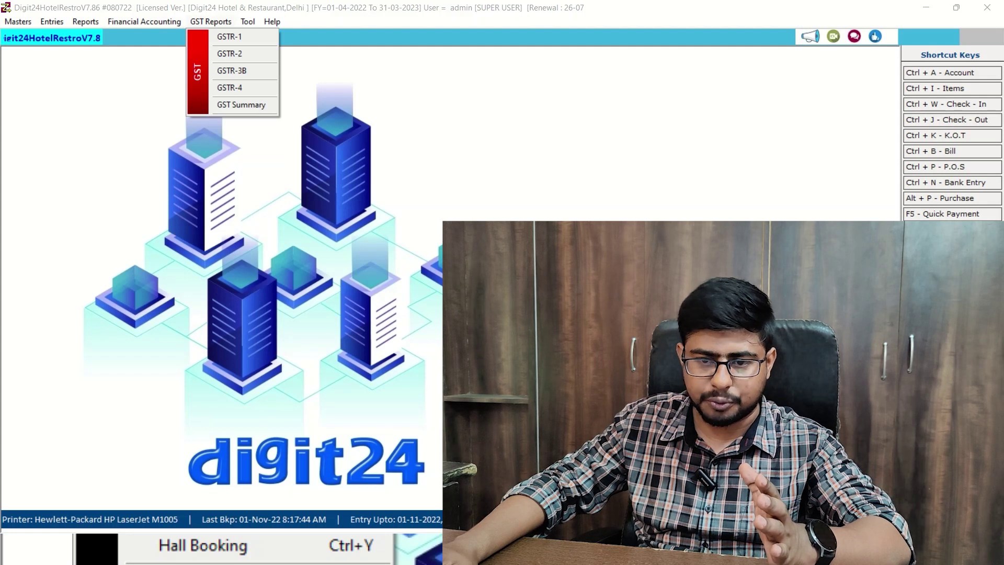
key("Left")
key("Left")
key("Right")
key("Right")
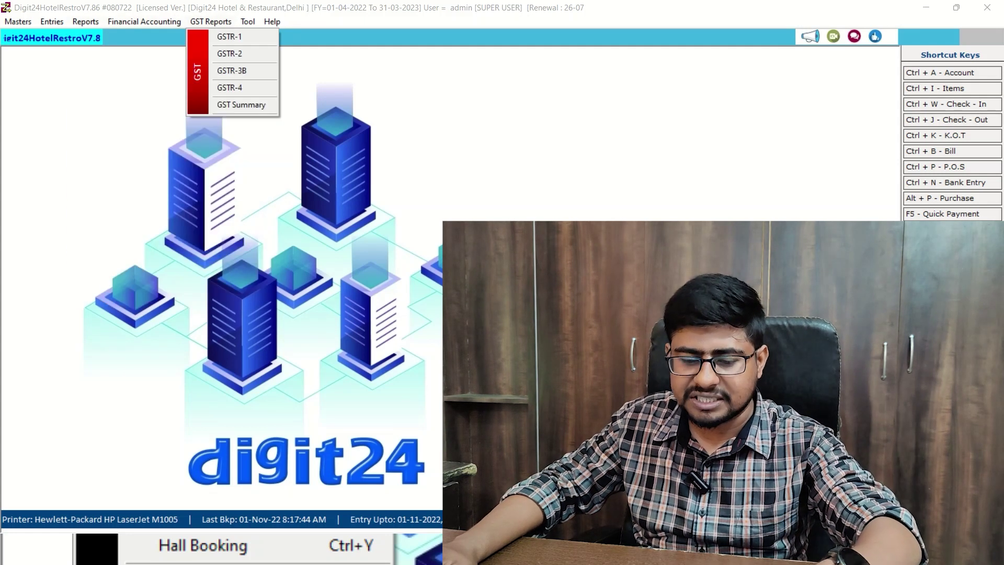
key("Escape")
key("alt+e")
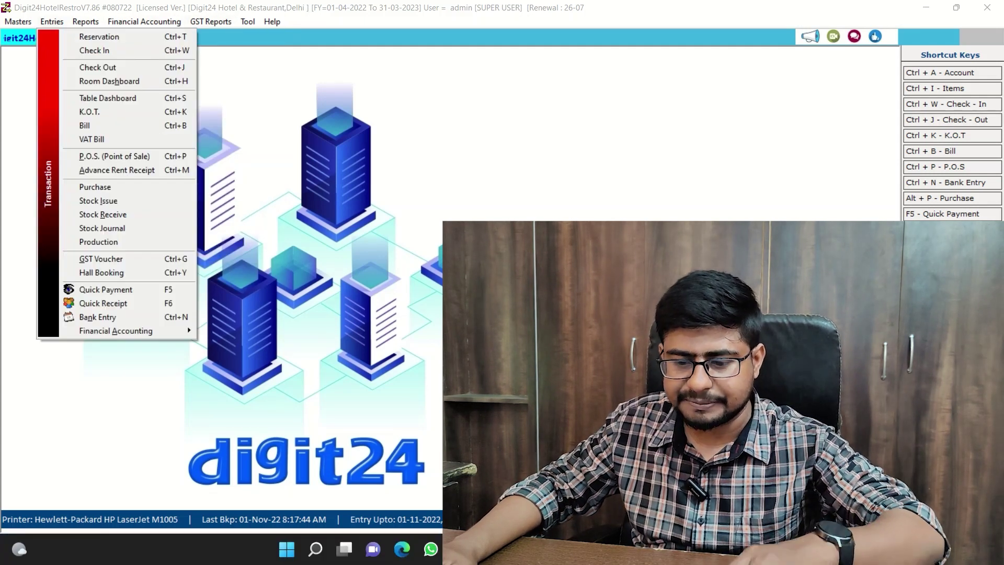
key("Right")
key("Right")
key("Right")
key("Escape")
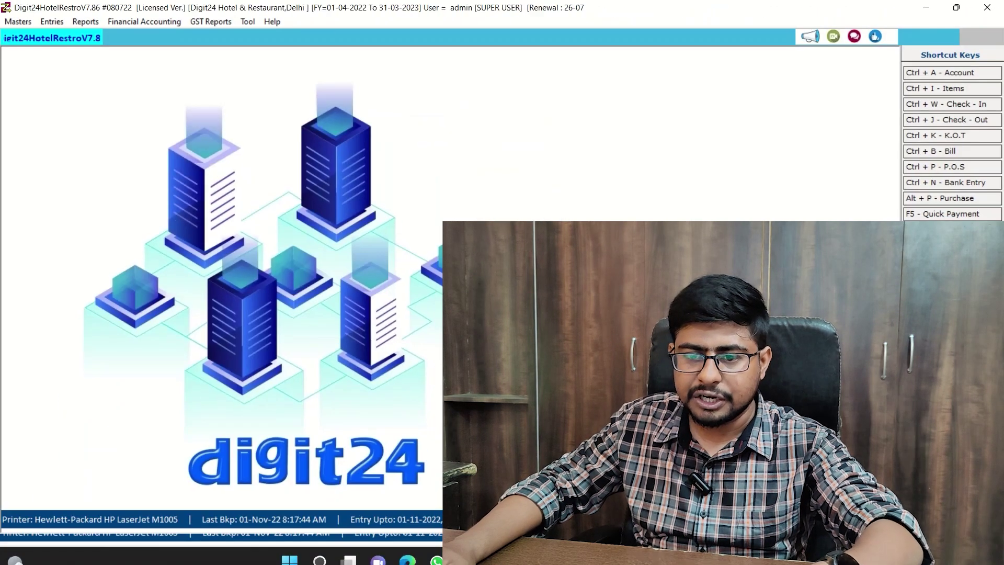
Step through the GST returns GSTR-1, GSTR-2, GSTR-3B and GST Summary.
key("Down")
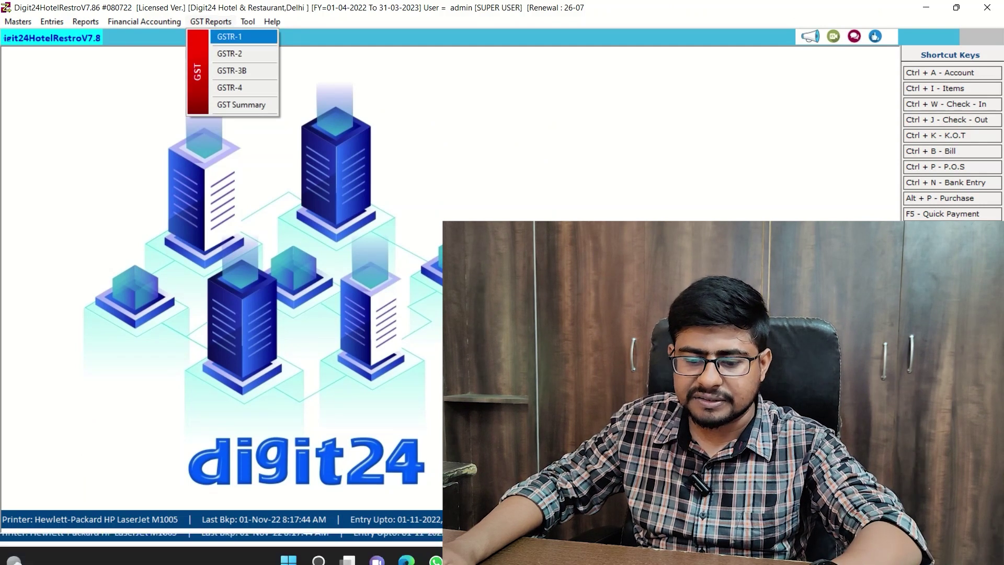
key("Down")
key("Down")
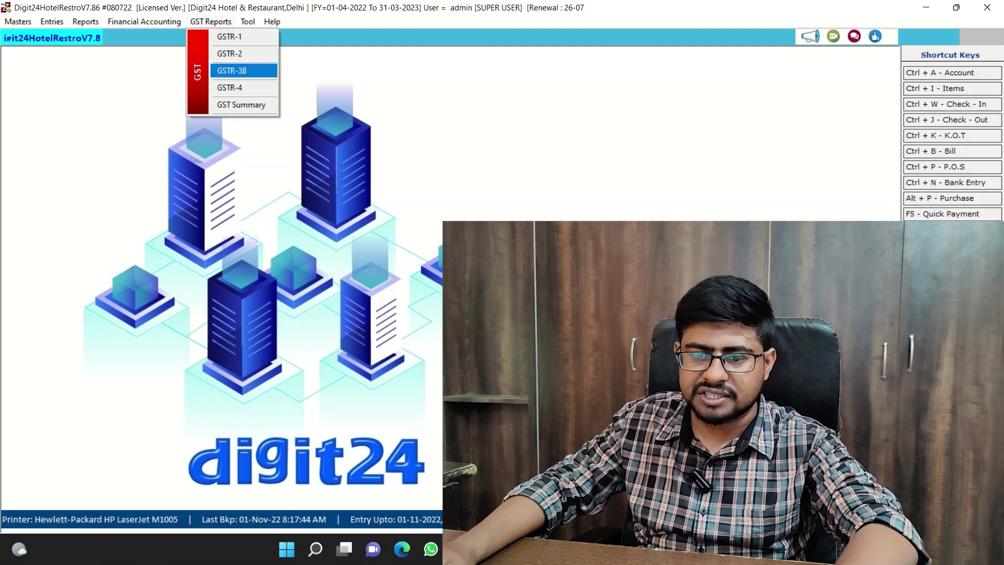
key("Down")
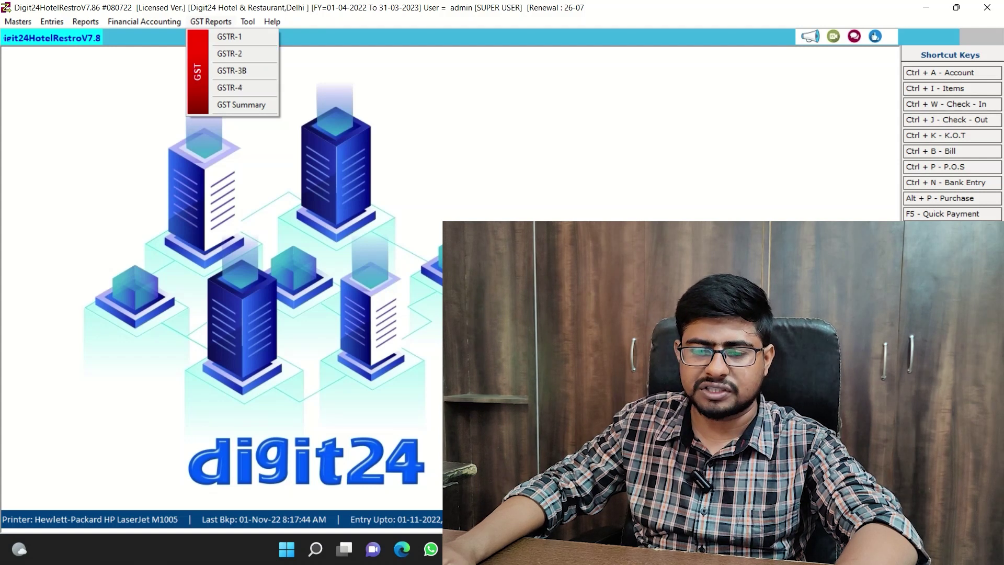
key("Down")
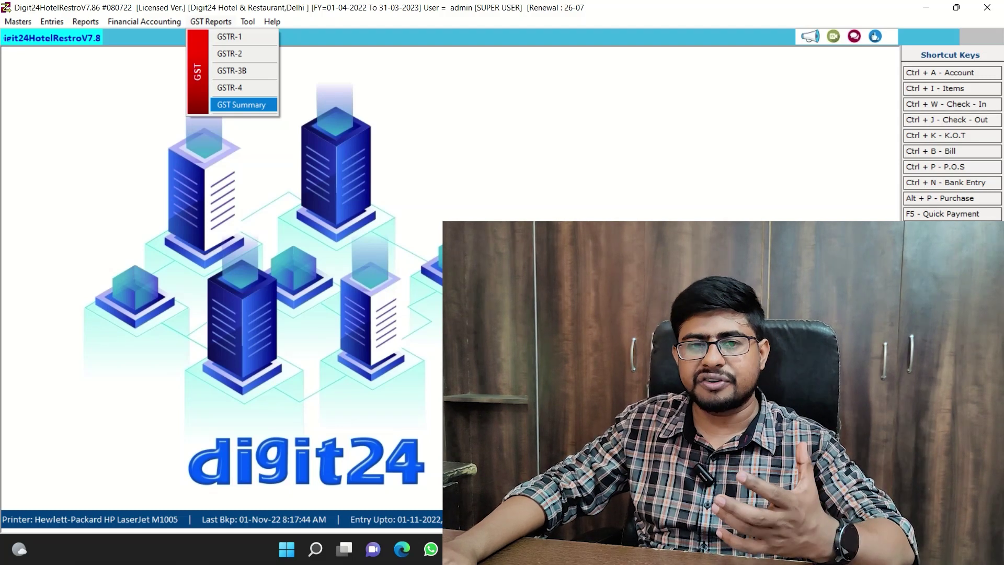
key("Up")
key("Up")
key("Up")
key("Up")
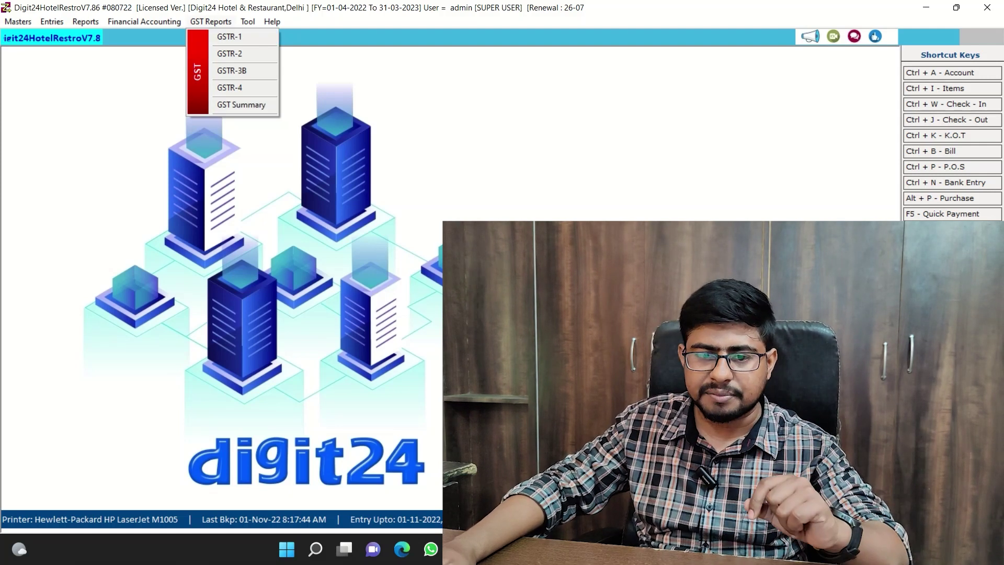
key("Left")
key("Left")
key("Left")
key("Escape")
key("alt+m")
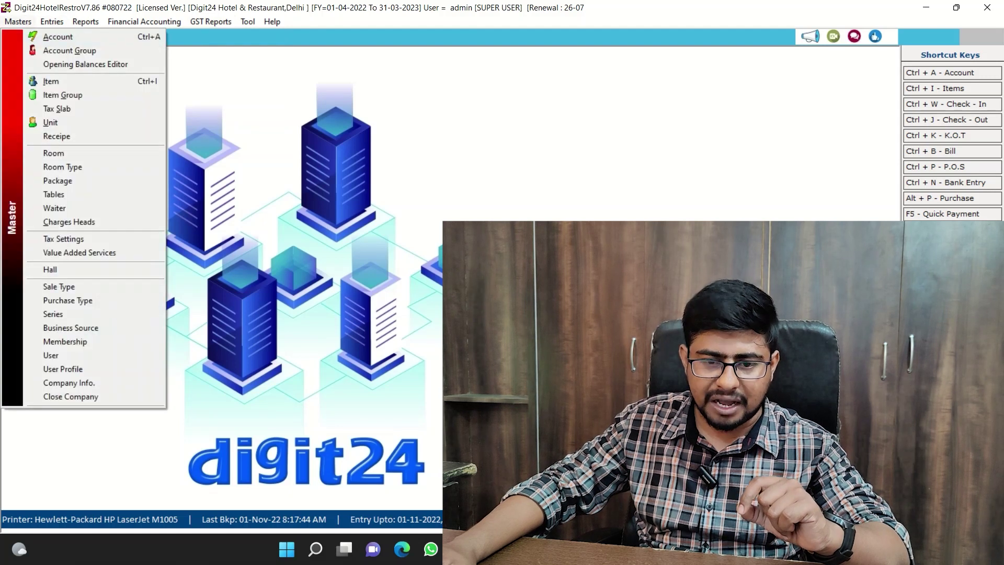
Open the Tax Slab list from the Masters menu.
key("Down")
key("Down")
key("Down")
key("Down")
key("Up")
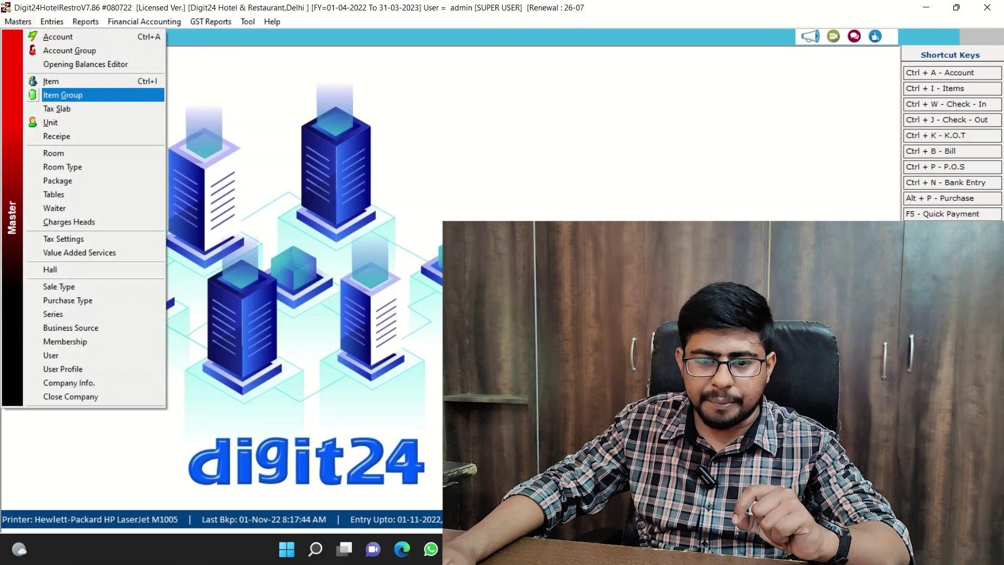
key("Down")
key("Down")
key("Return")
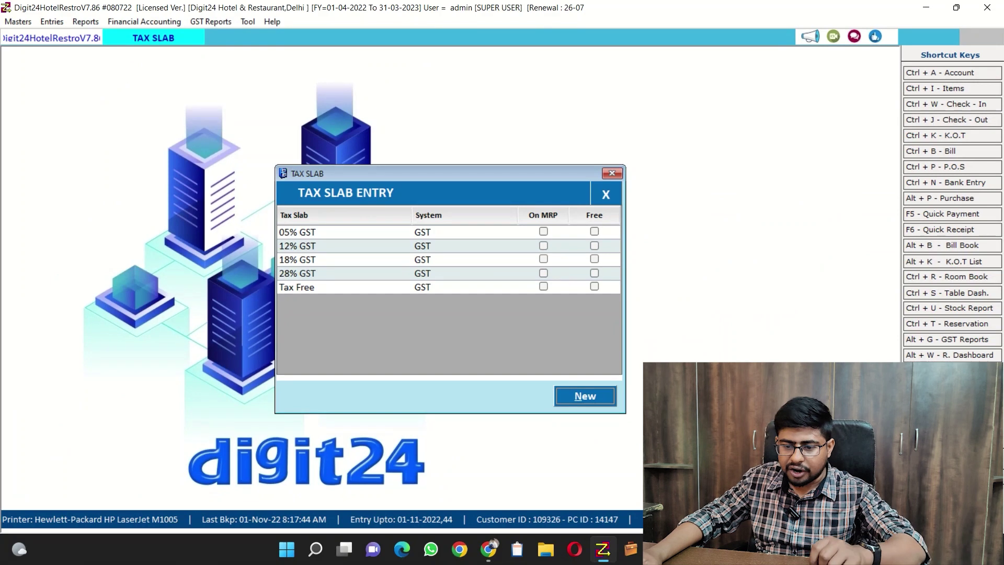
Inspect the 12% GST slab, try VAT as its system, discard the change and close the list.
double_click(297, 245)
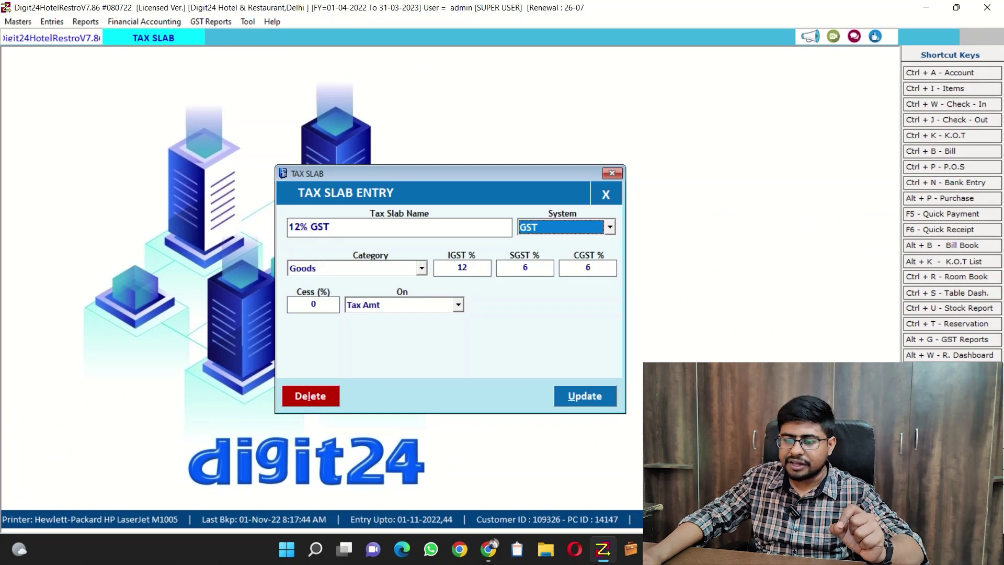
left_click(610, 227)
key("Down")
key("Return")
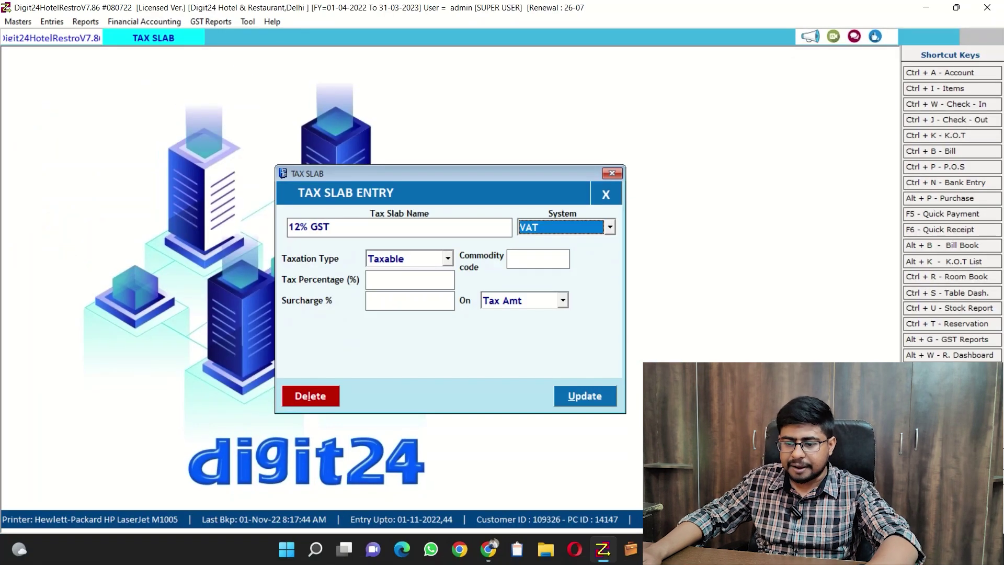
key("Escape")
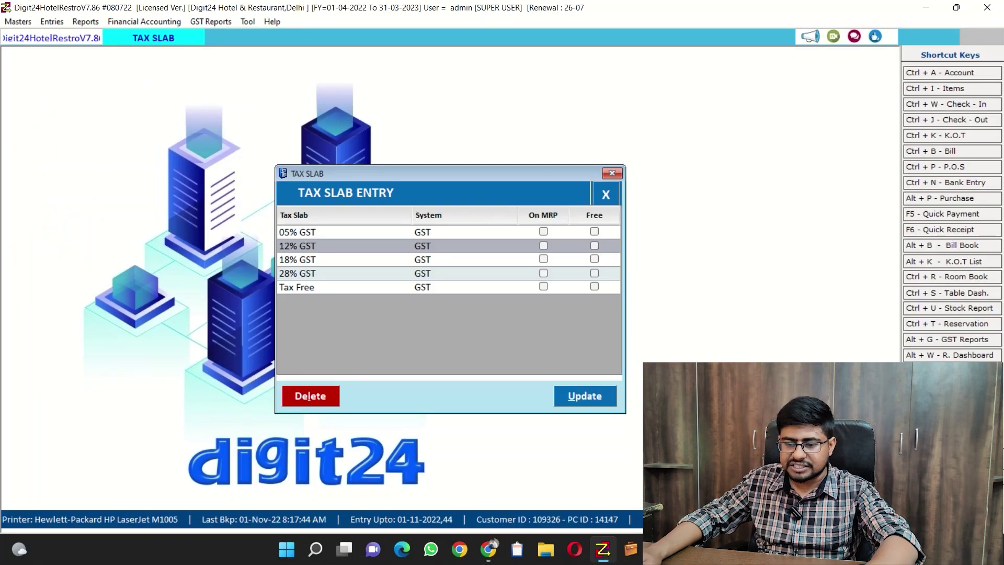
left_click(345, 286)
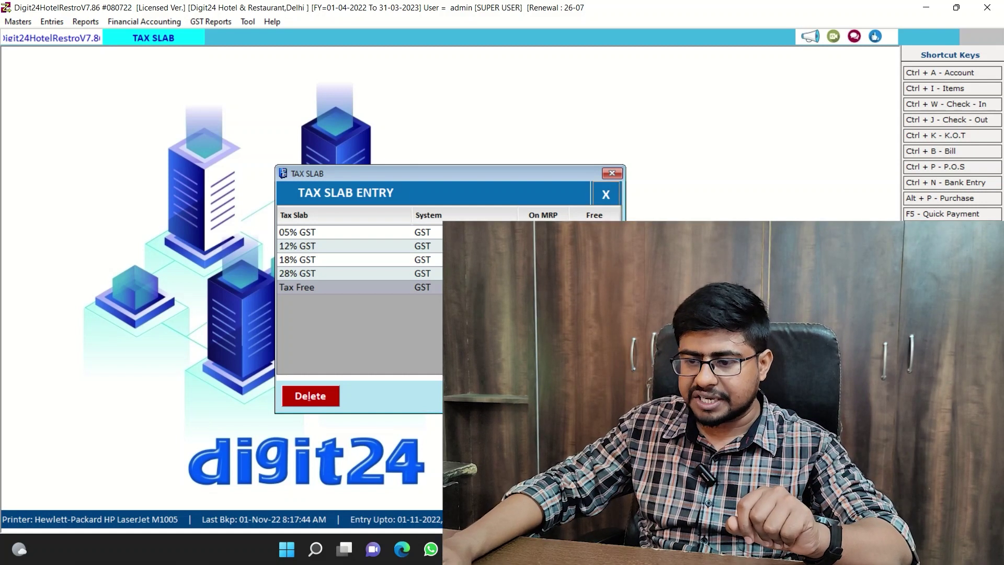
key("Escape")
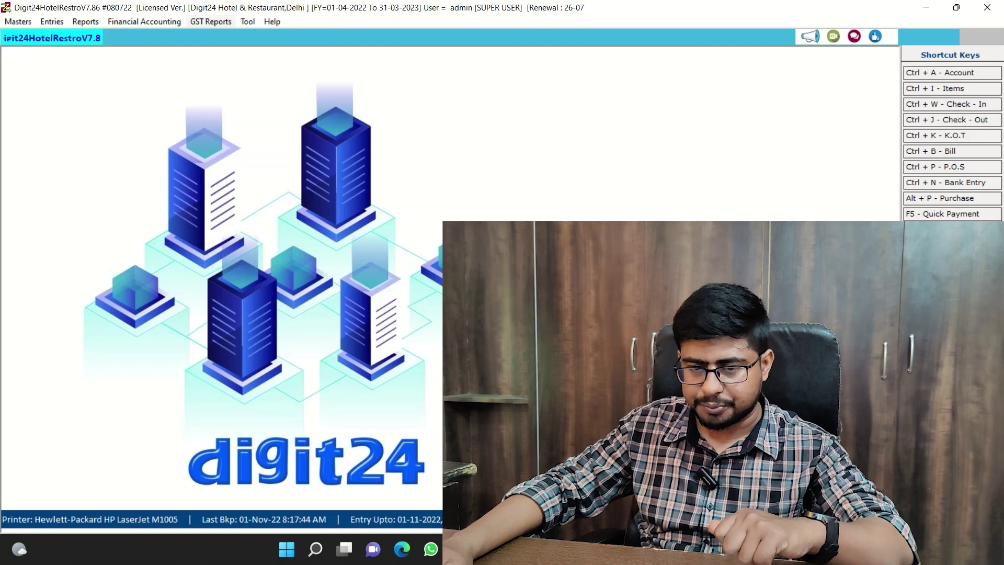
Open the GSTR-1 report and scroll through its Create JSON File to GST No. Verification options.
key("alt+g")
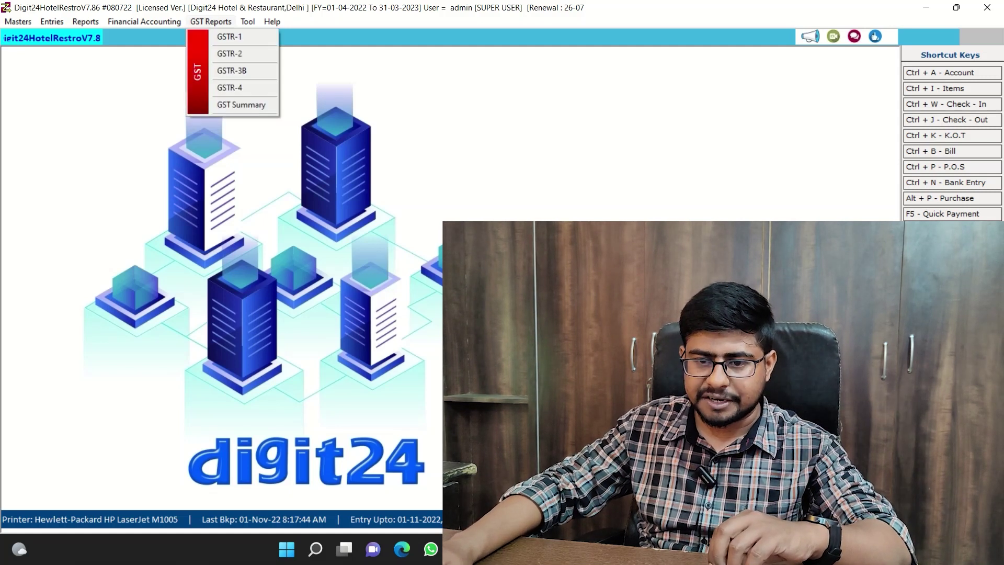
key("Down")
key("Return")
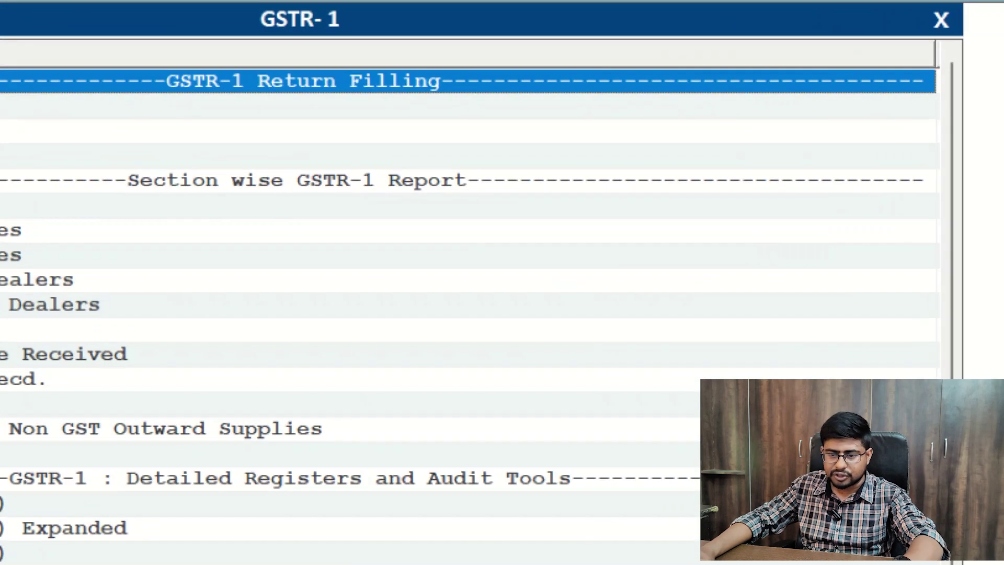
scroll(331, 267, "down", 1)
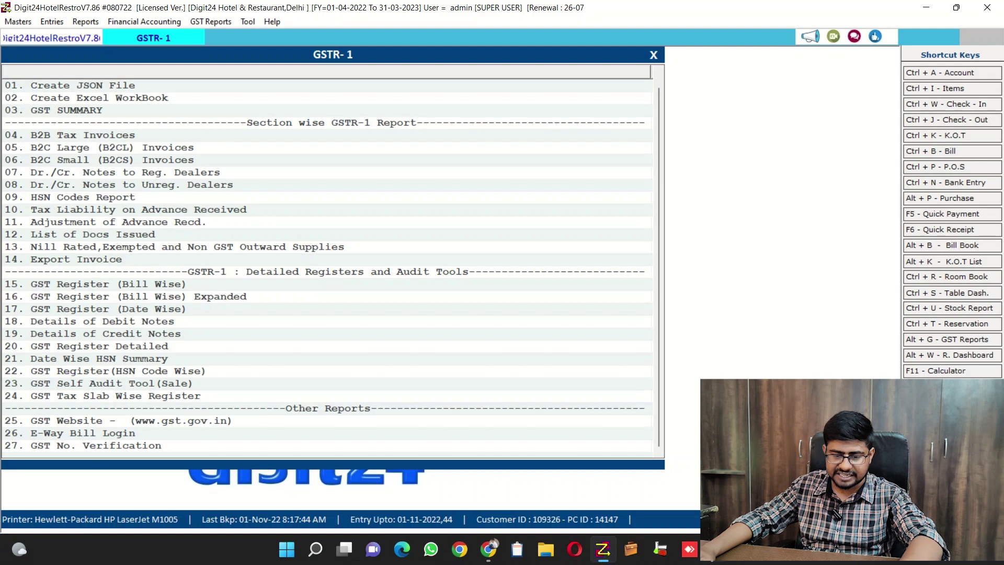
scroll(331, 267, "up", 1)
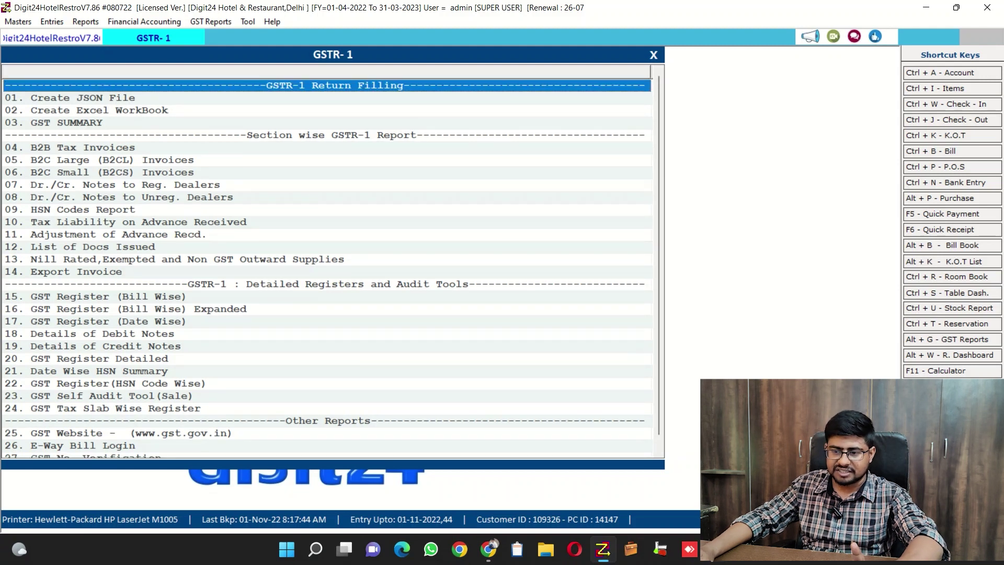
left_click(225, 21)
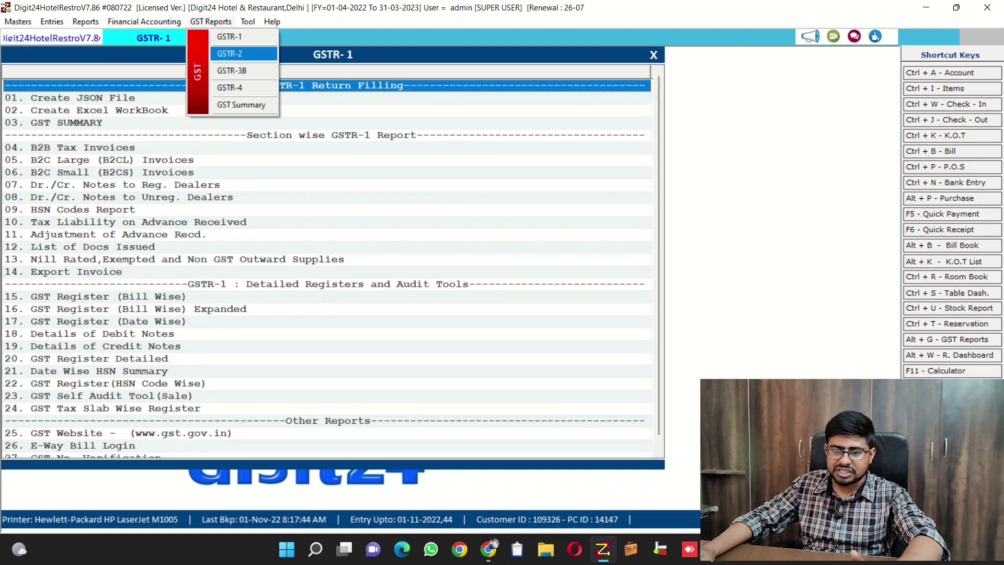
View the GSTR-2 report, then bring up the GSTR-3B report's From and To date form.
left_click(230, 54)
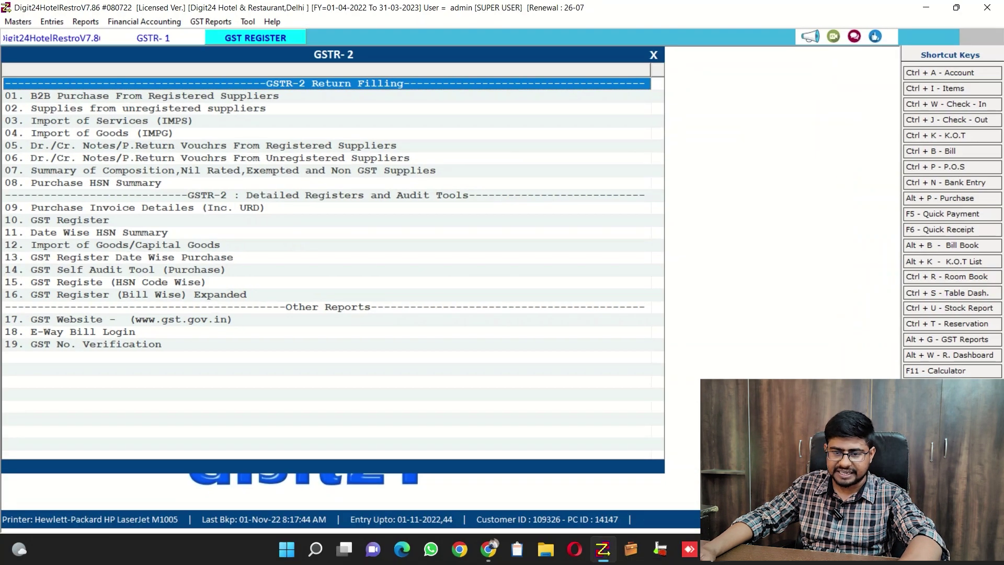
key("alt+g")
key("Down")
key("Down")
key("Down")
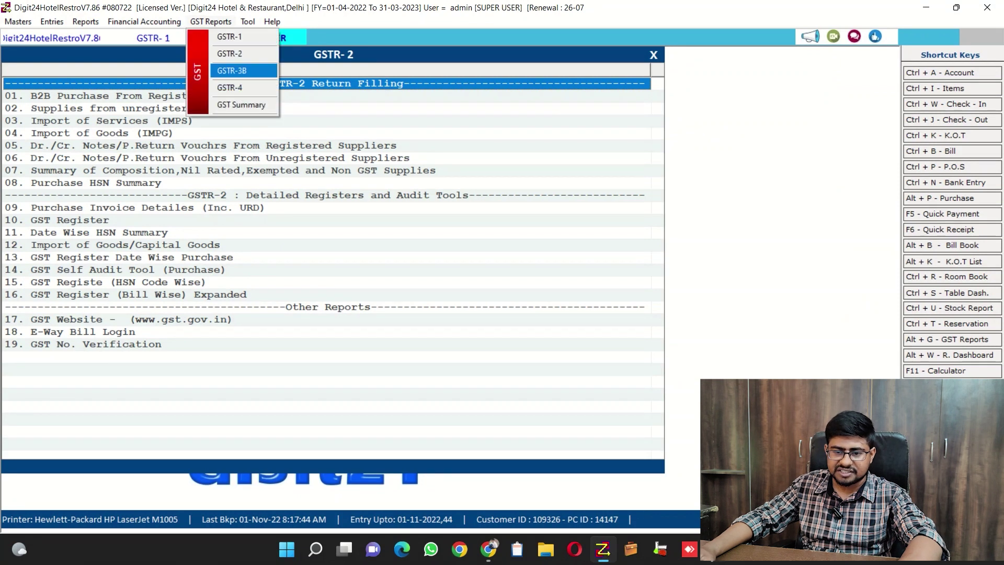
key("Return")
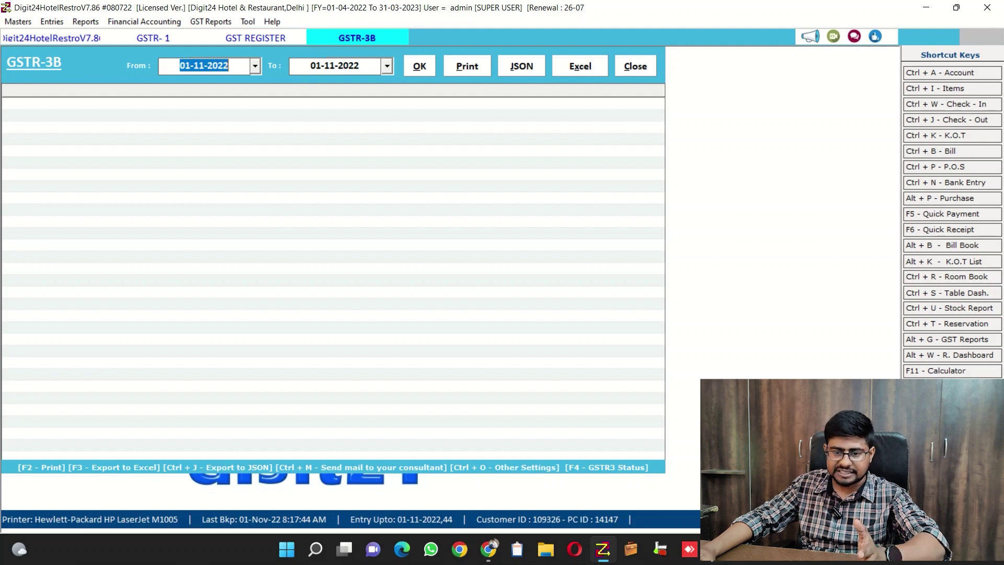
Generate the GSTR-3B report for 01-10-2022 to 01-11-2022 and scroll through it.
key("alt+Down")
key("Page_Up")
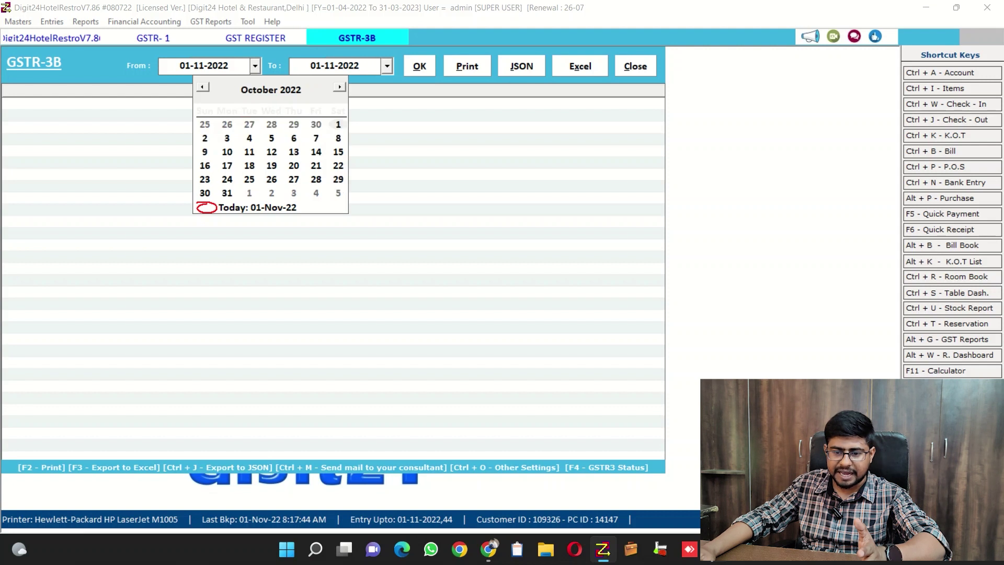
key("Escape")
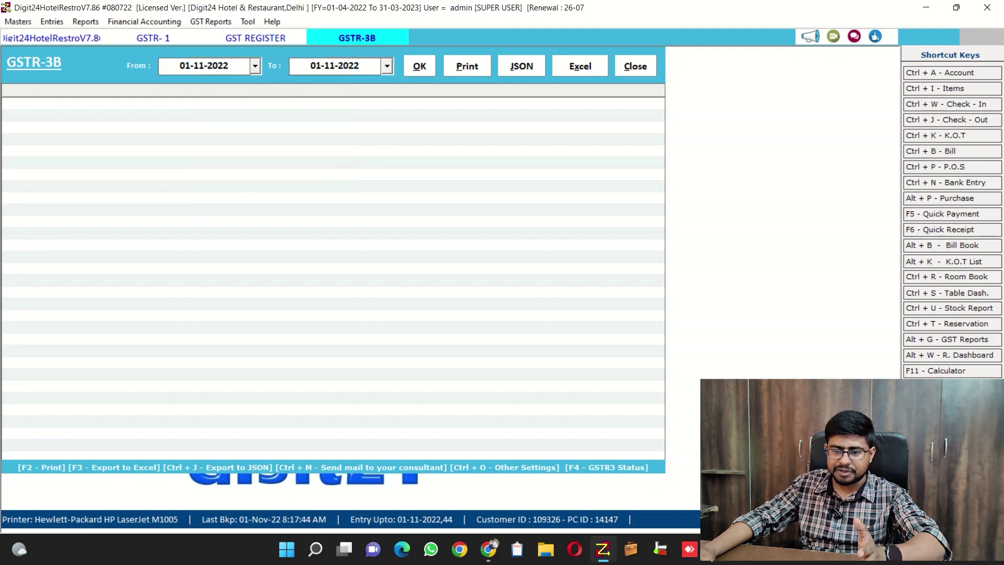
key("Down")
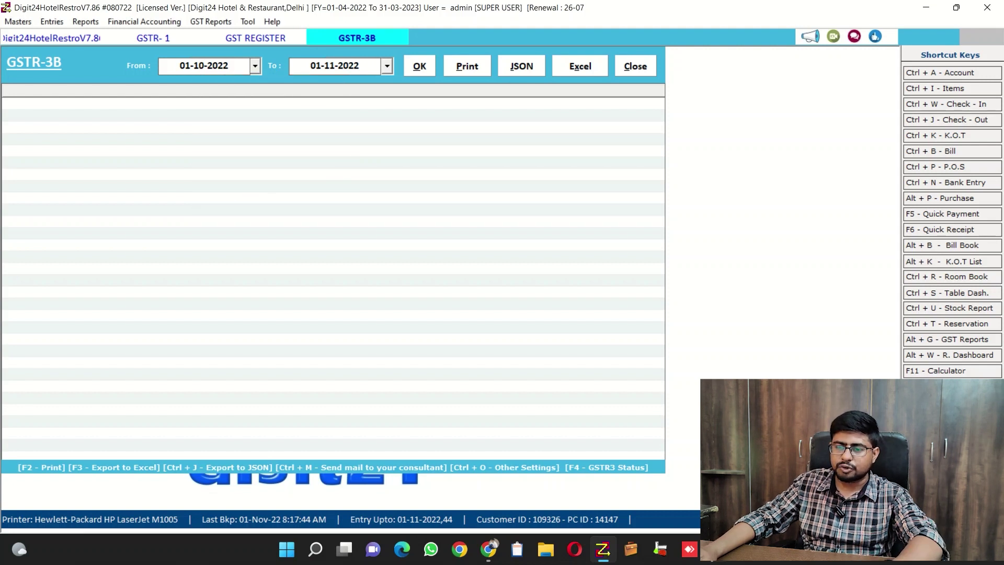
key("Return")
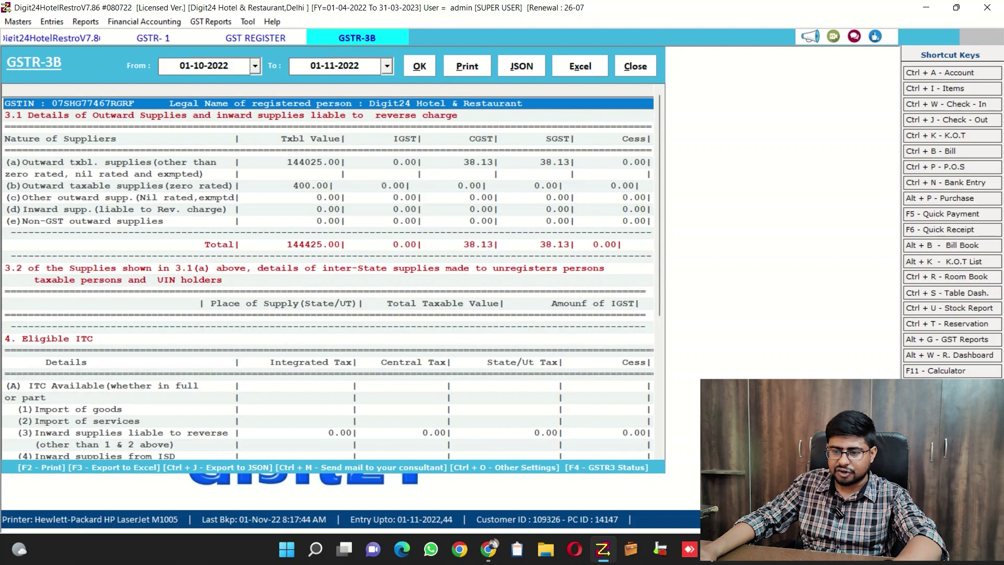
scroll(331, 277, "down", 4)
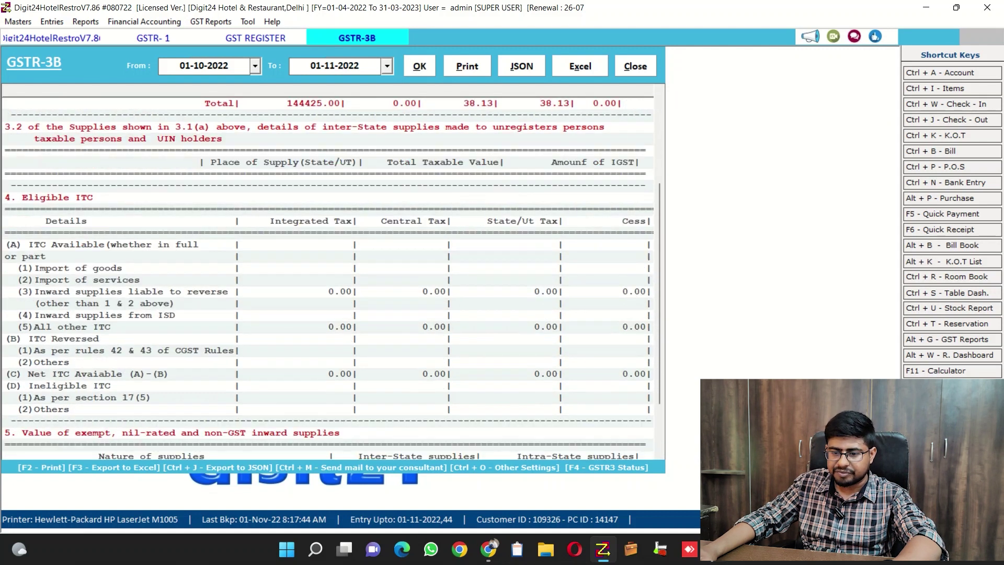
scroll(331, 277, "down", 2)
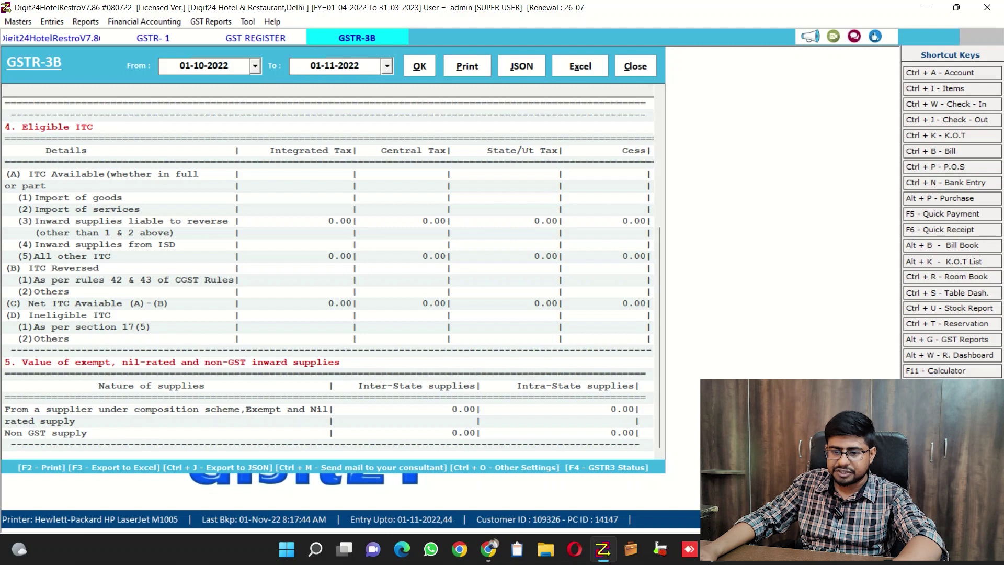
scroll(331, 278, "up", 6)
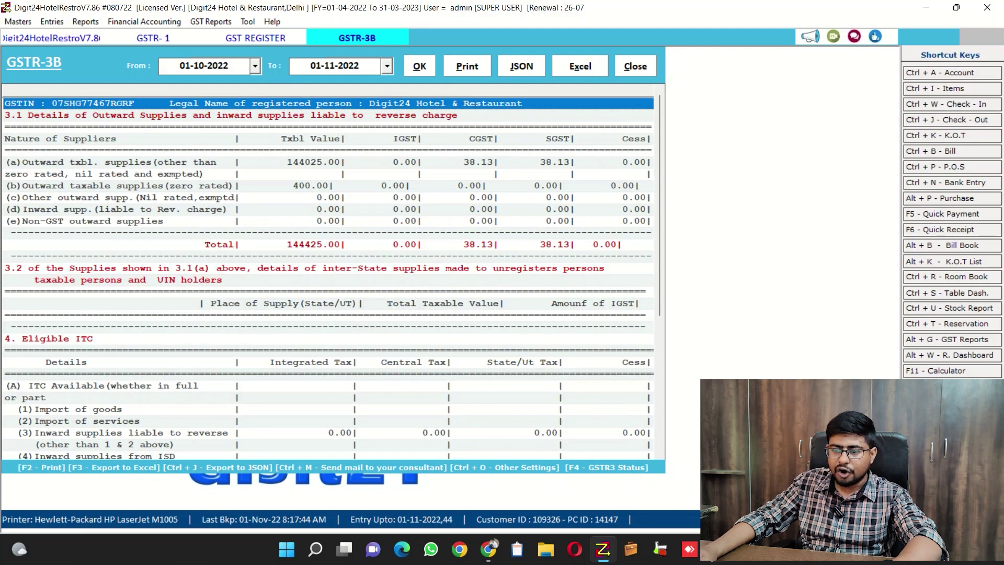
Open the GSTR-3B print preview showing the 144425.00 total.
key("Tab")
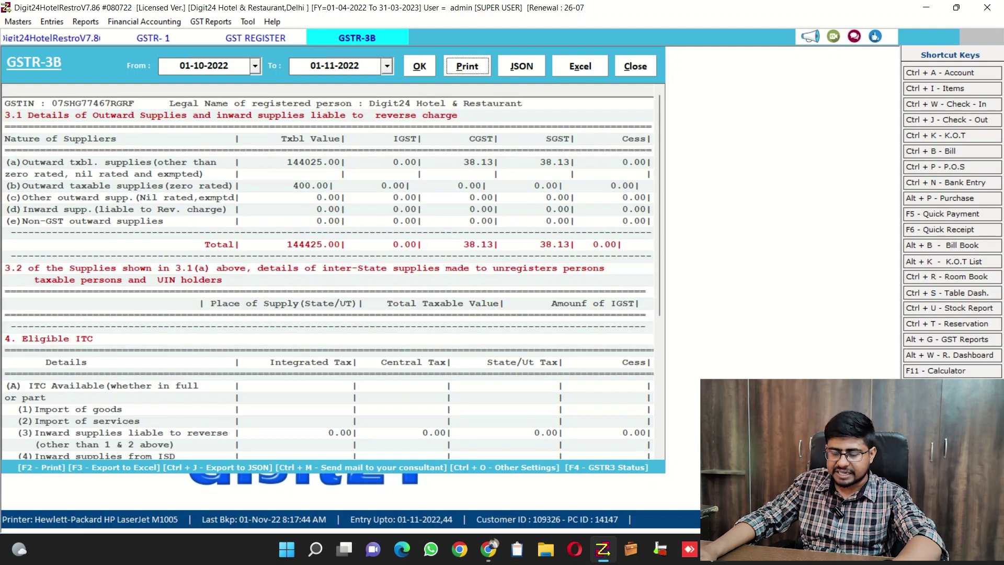
key("Return")
scroll(444, 303, "down", 10)
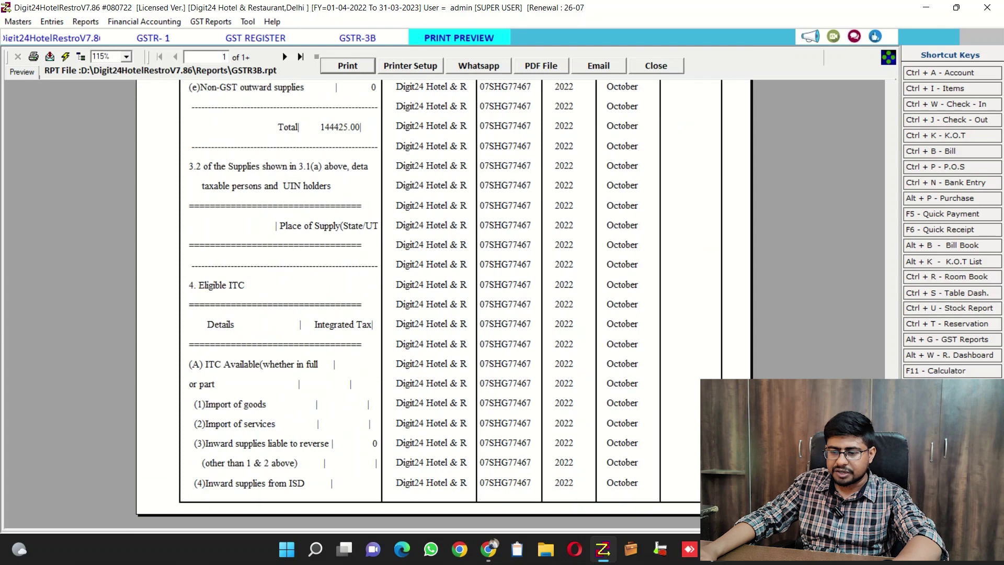
Close the preview and export GSTR-3B as a JSON file to D:\Digit24HotelRestroV7.86\JSON.
scroll(445, 303, "up", 10)
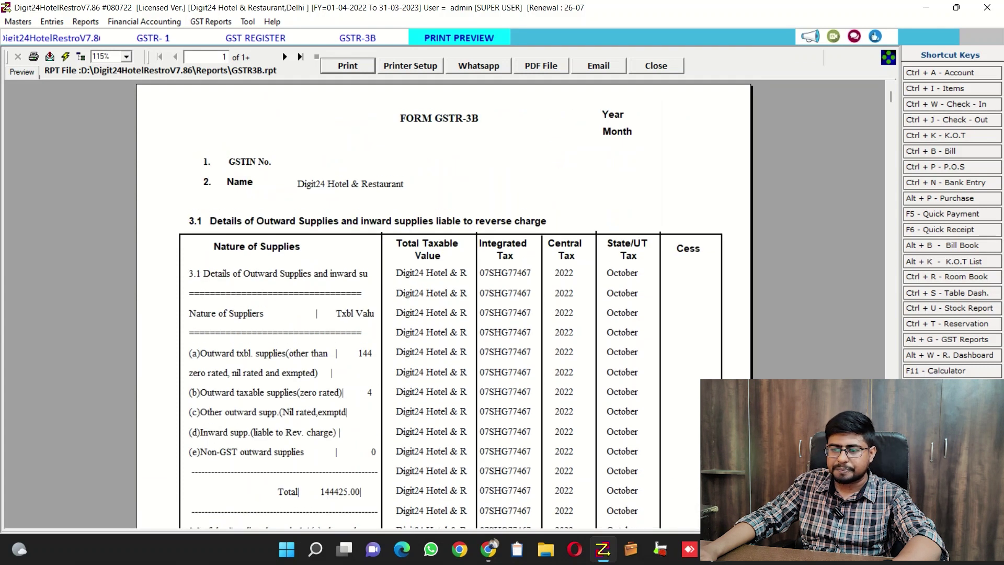
key("Escape")
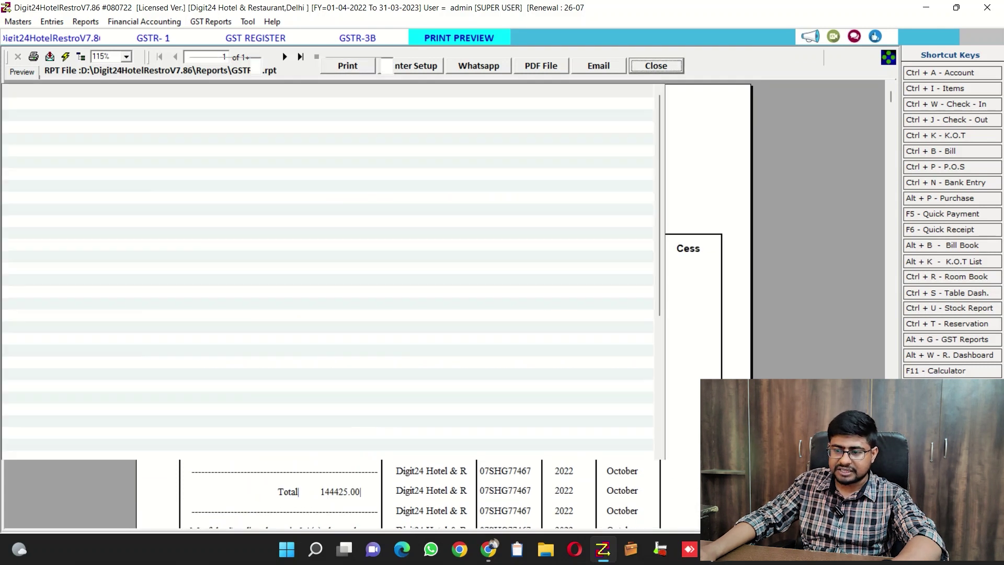
key("ctrl+j")
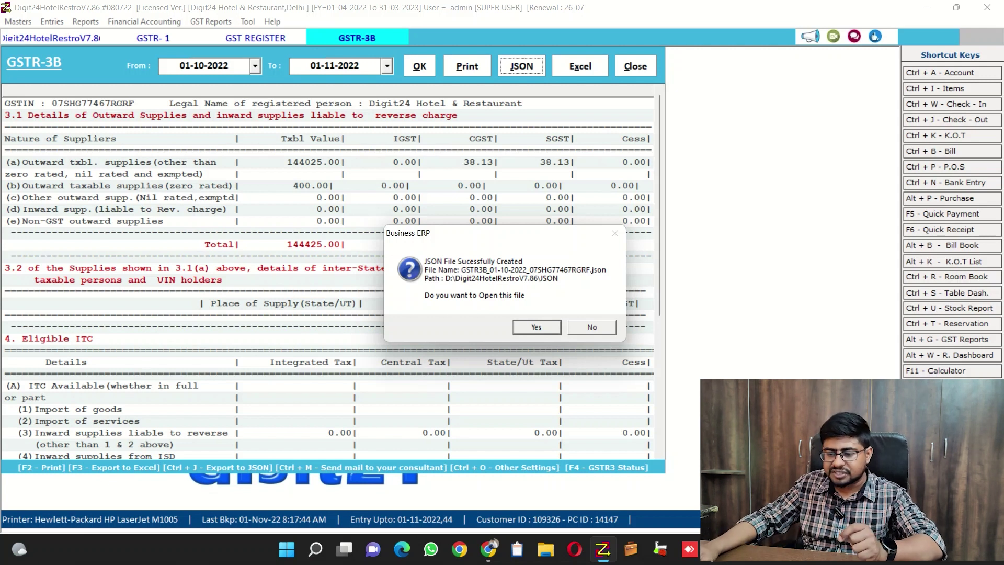
Decline opening the file, then open the JSON output from E-File GST Returns.
key("Return")
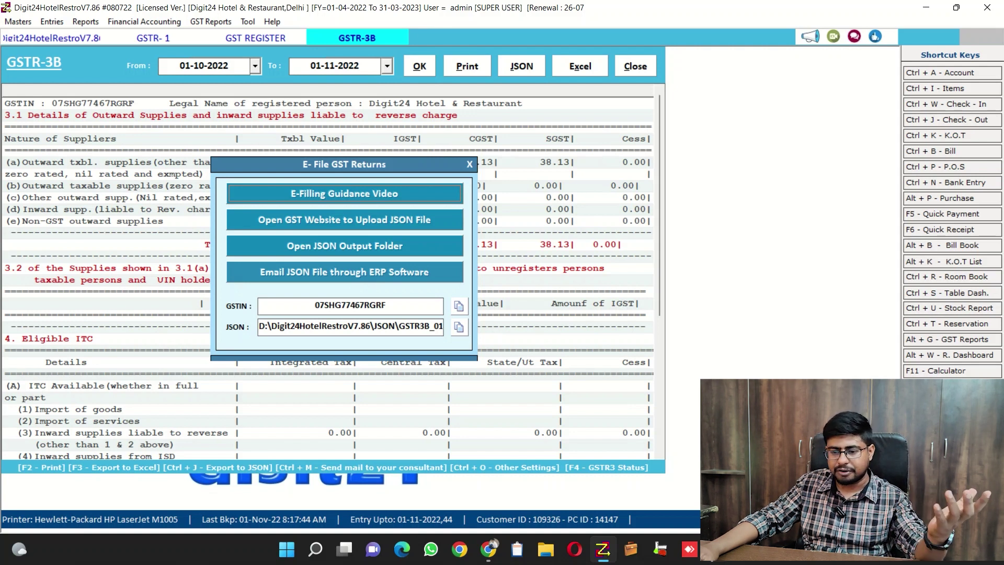
key("Tab")
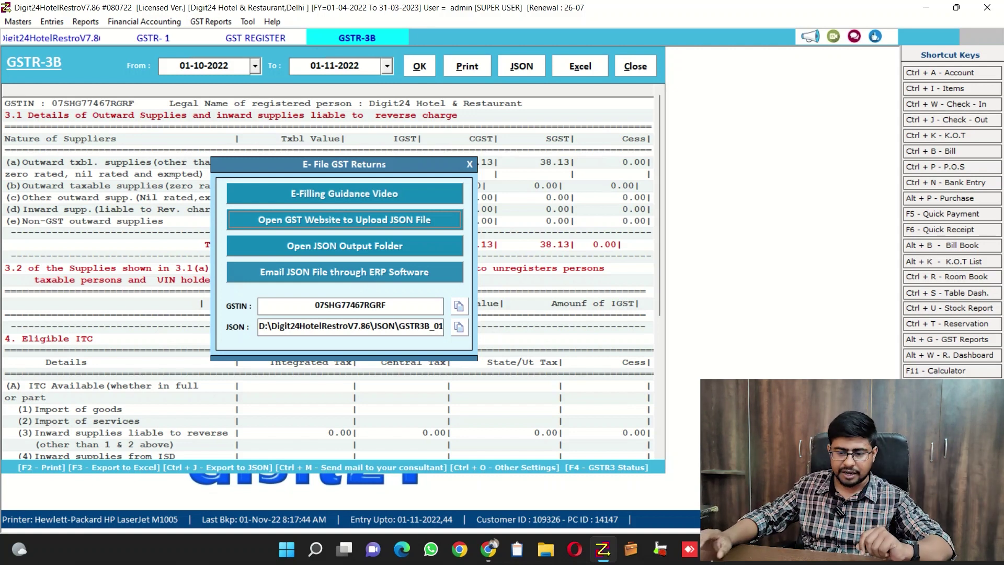
key("Tab")
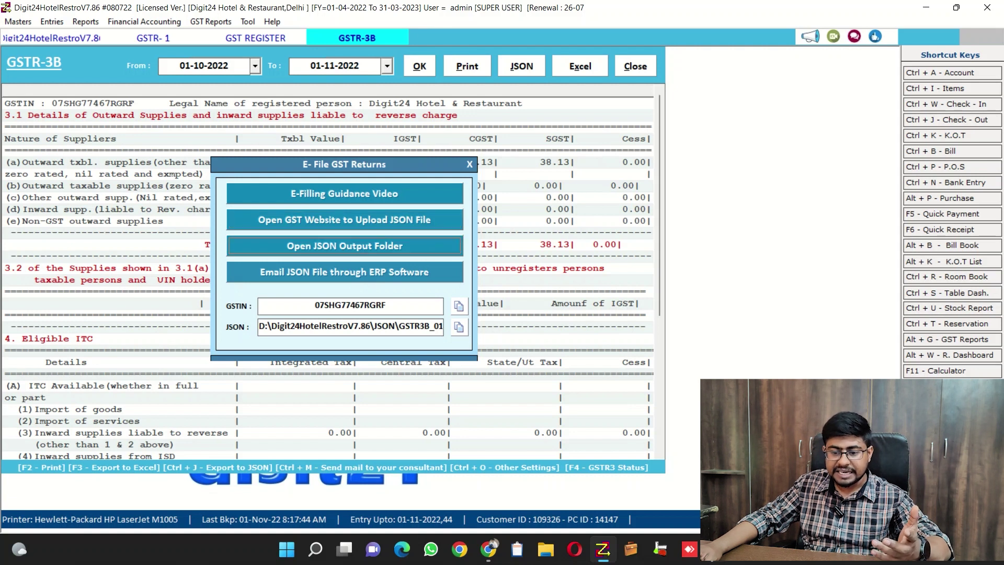
key("Return")
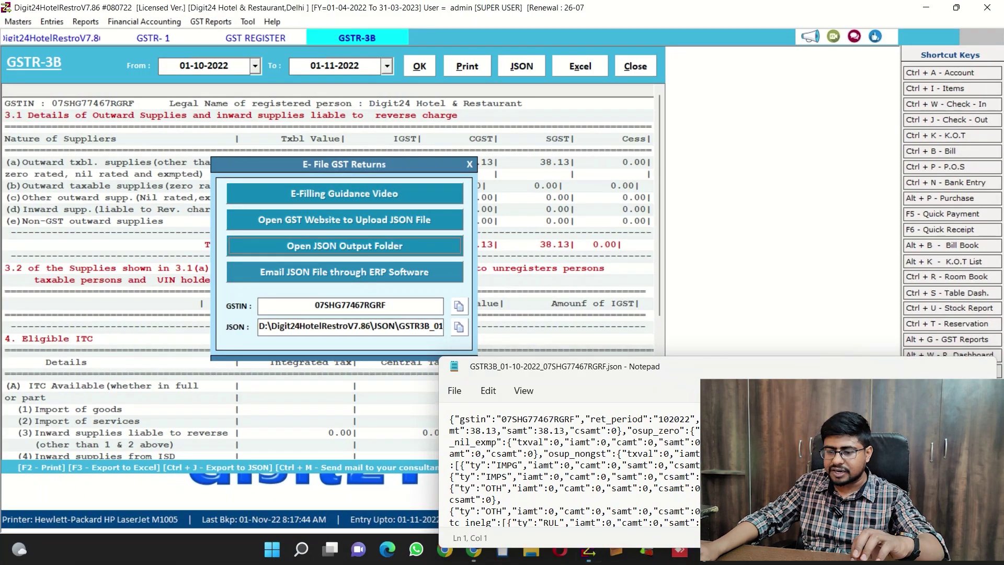
Close the Notepad window showing the GSTR-3B JSON contents.
left_click(981, 366)
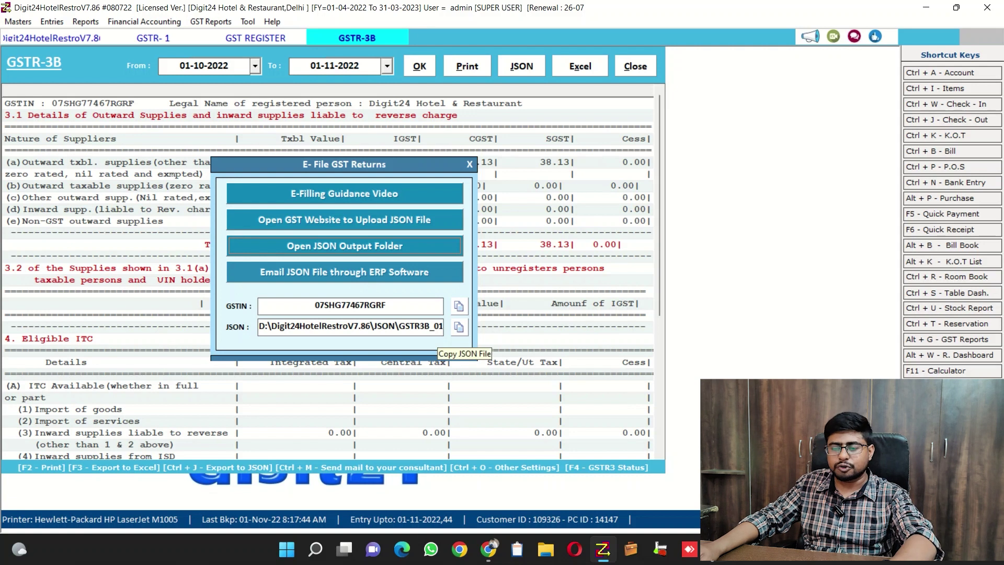
Copy the exported JSON file and GST registration number, then close the e-filing options and GSTR-3B report.
left_click(459, 327)
left_click(459, 306)
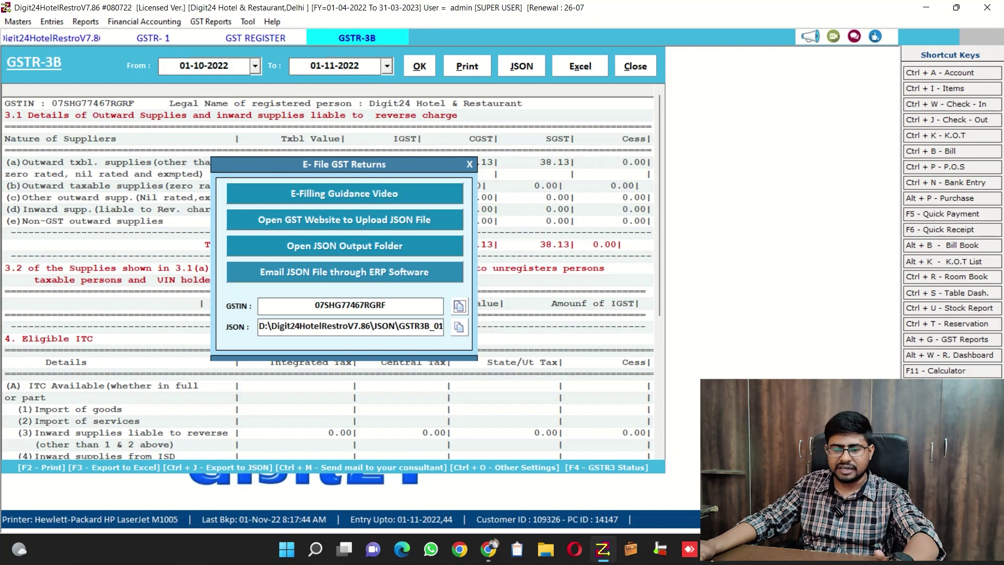
key("Escape")
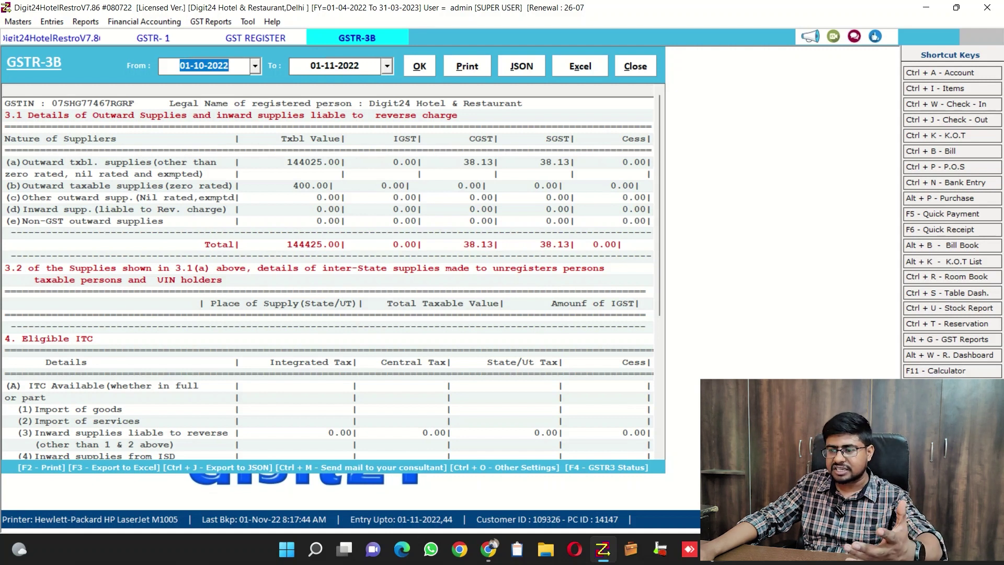
key("F3")
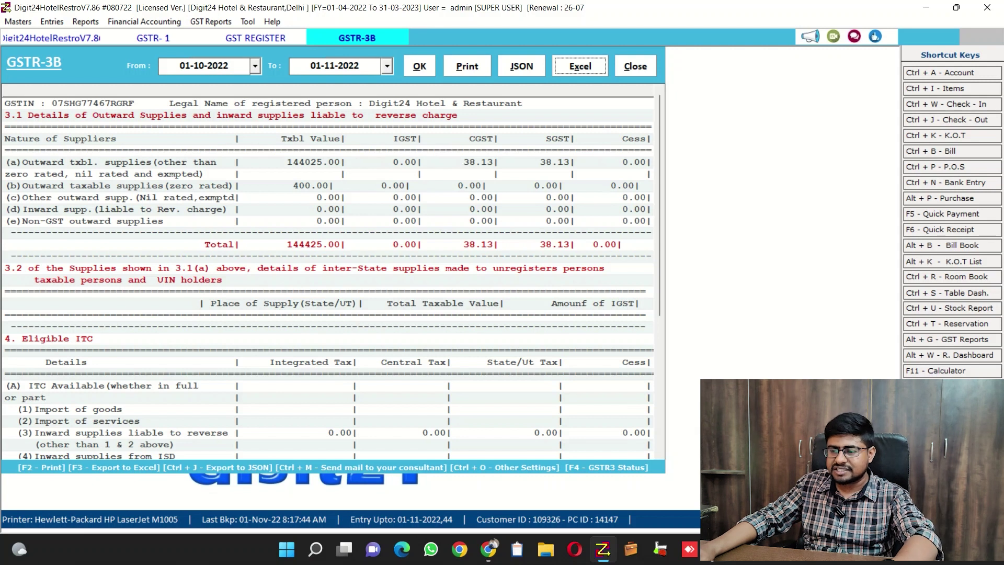
key("Escape")
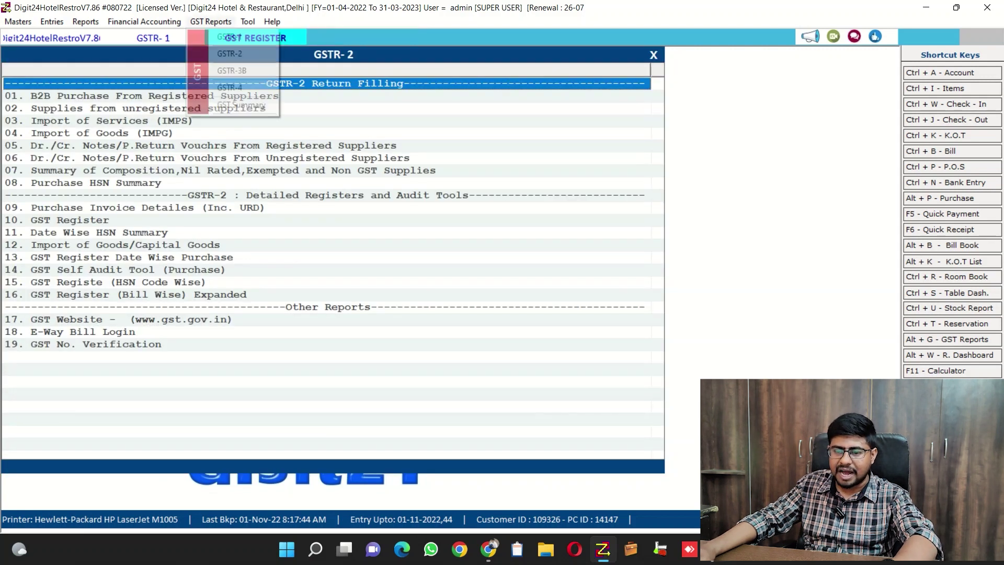
Open the GSTR-4 composition dealer return and step through its debit/credit note and tax calculation sections.
key("Down")
key("Down")
key("Down")
key("Down")
key("Return")
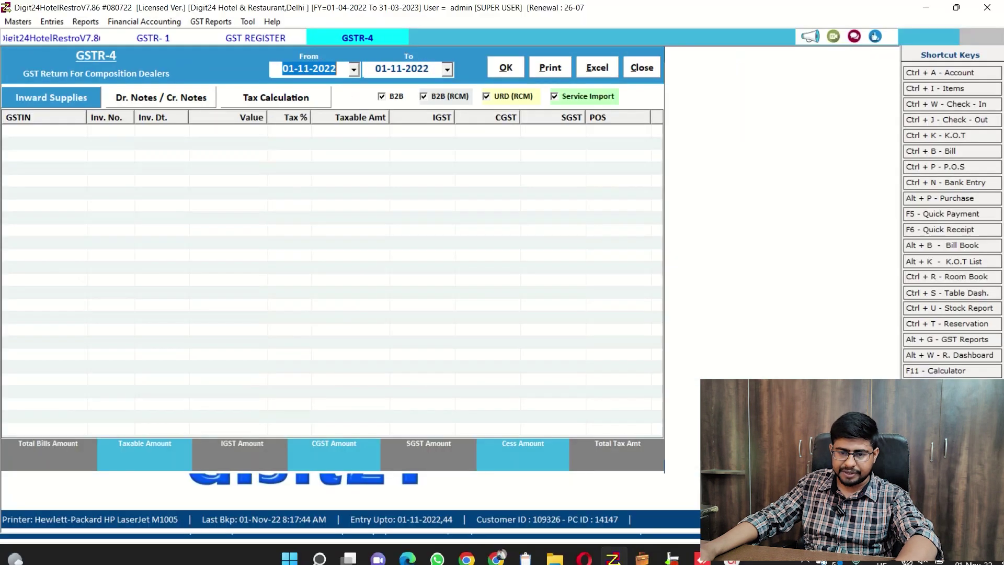
key("Tab")
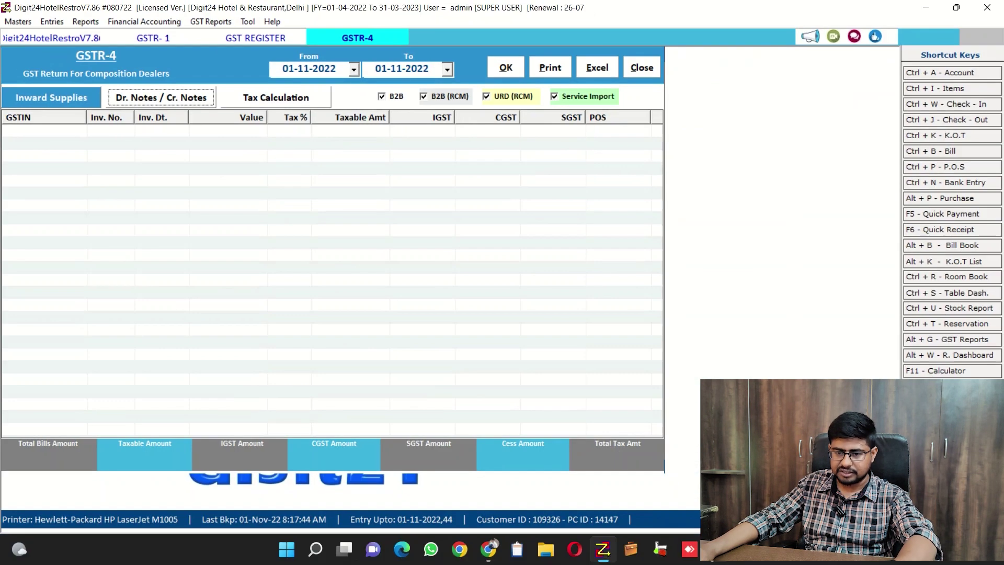
key("Tab")
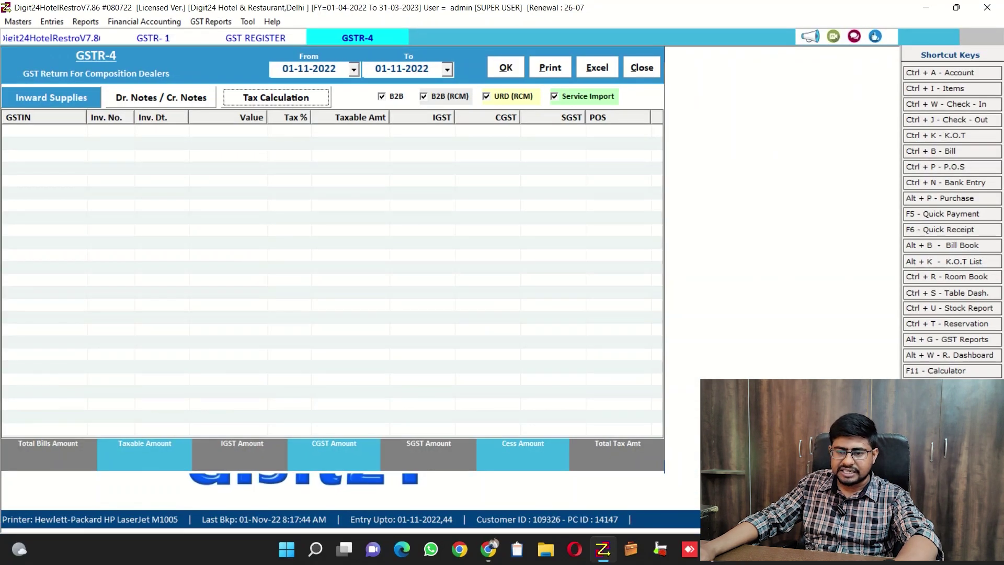
Change the GSTR-4 start date month to 10, giving 01-10-2022, and run the report.
left_click(354, 69)
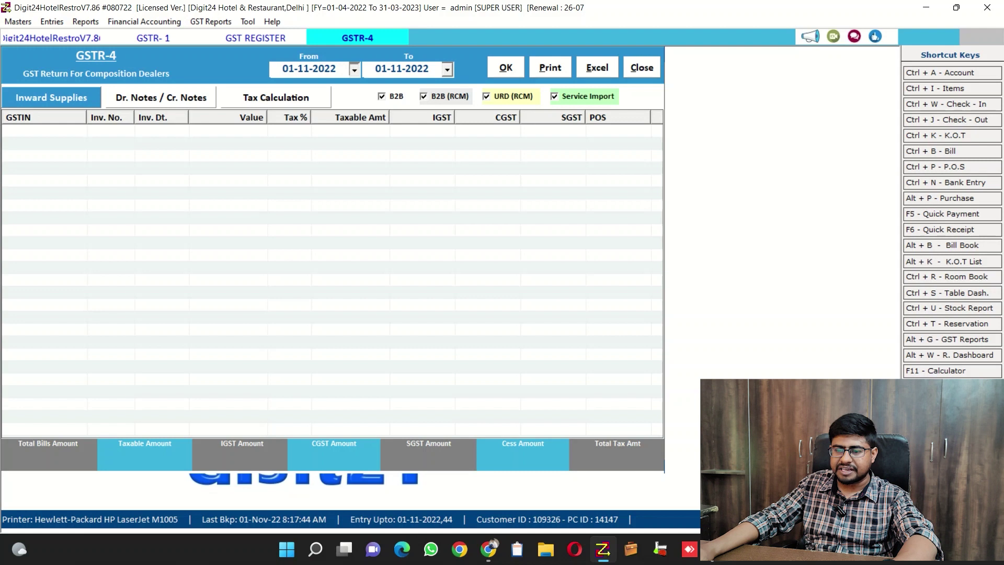
key("Page_Up")
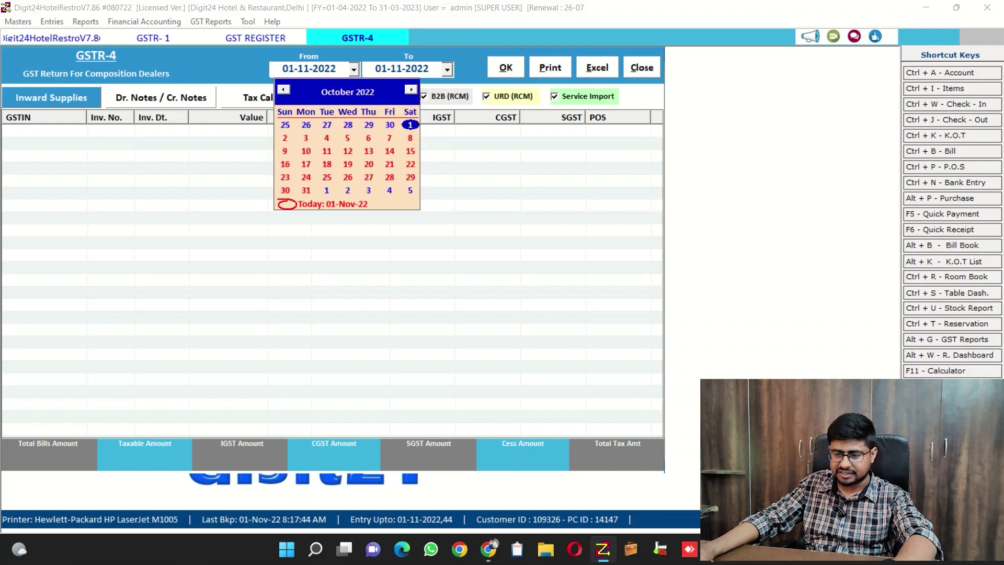
key("Escape")
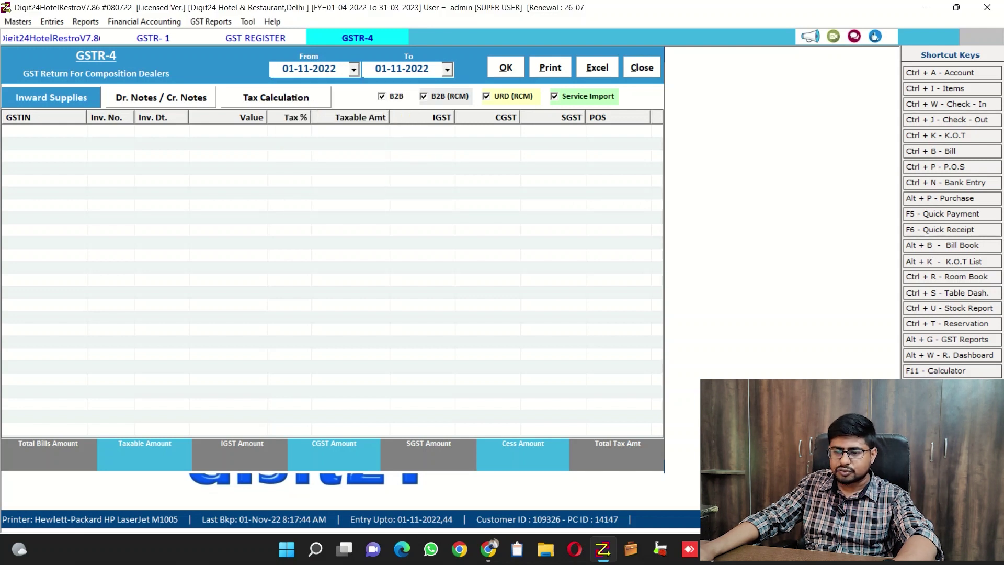
left_click(293, 69)
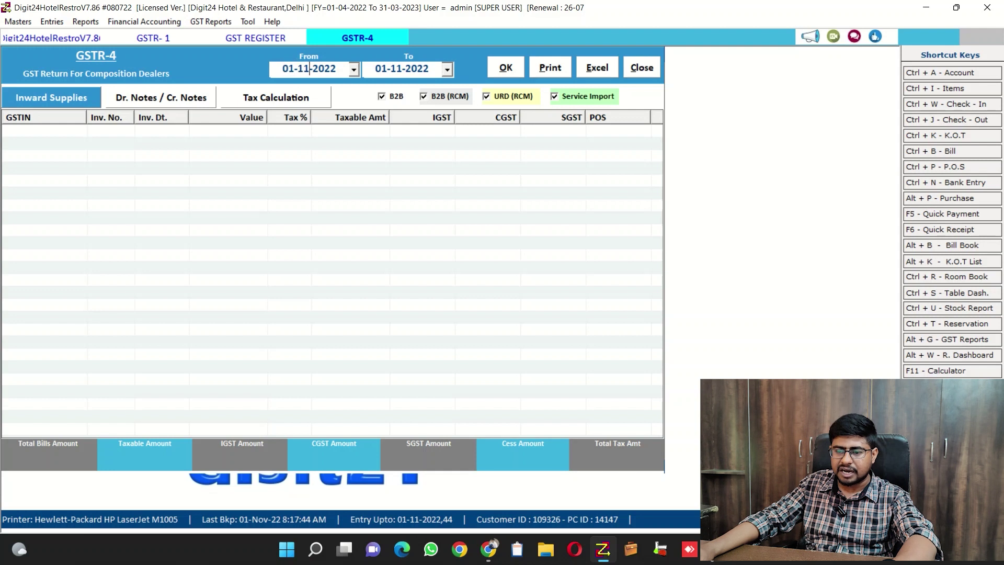
left_click_drag(310, 69, 298, 69)
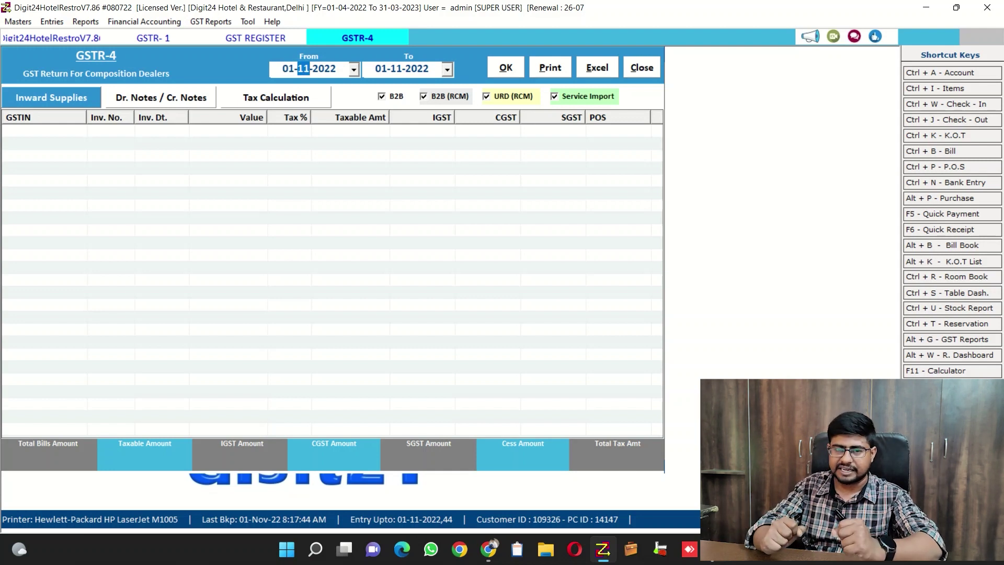
type("10")
key("Return")
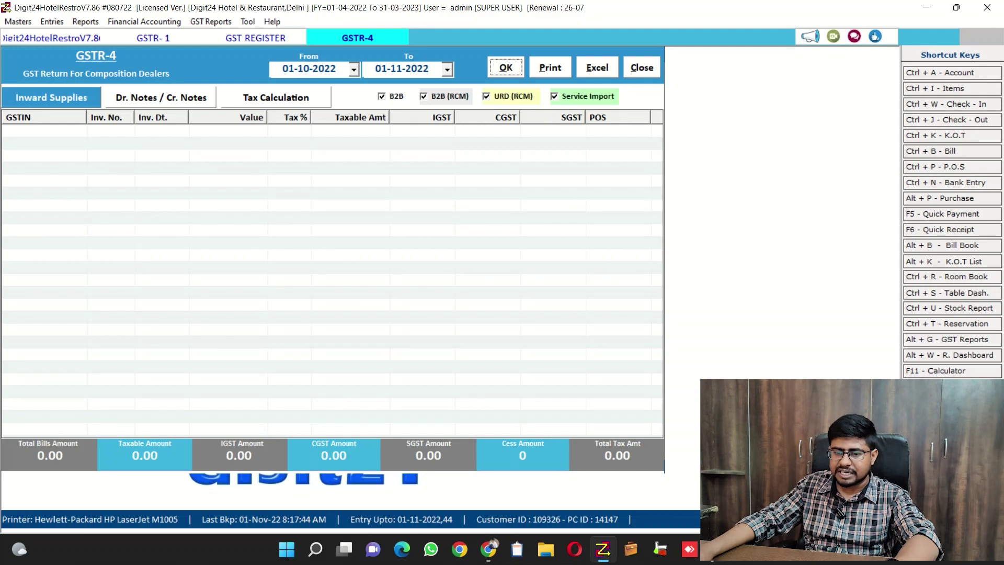
Load GSTR-4 invoices from 01-04-2022 (three totalling 29,820.00) and refresh each report section.
key("Tab")
key("Tab")
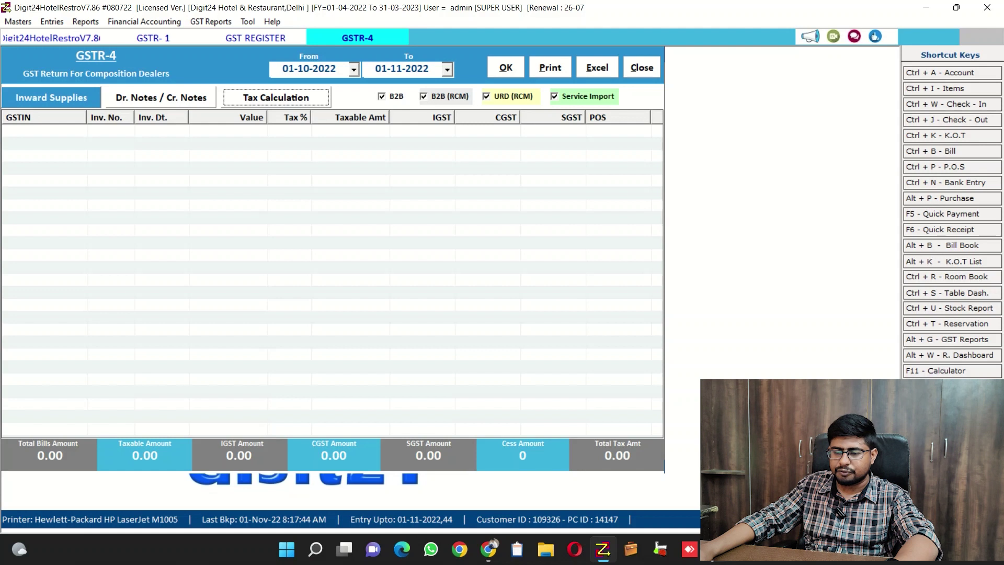
key("alt+Down")
type("04")
key("Return")
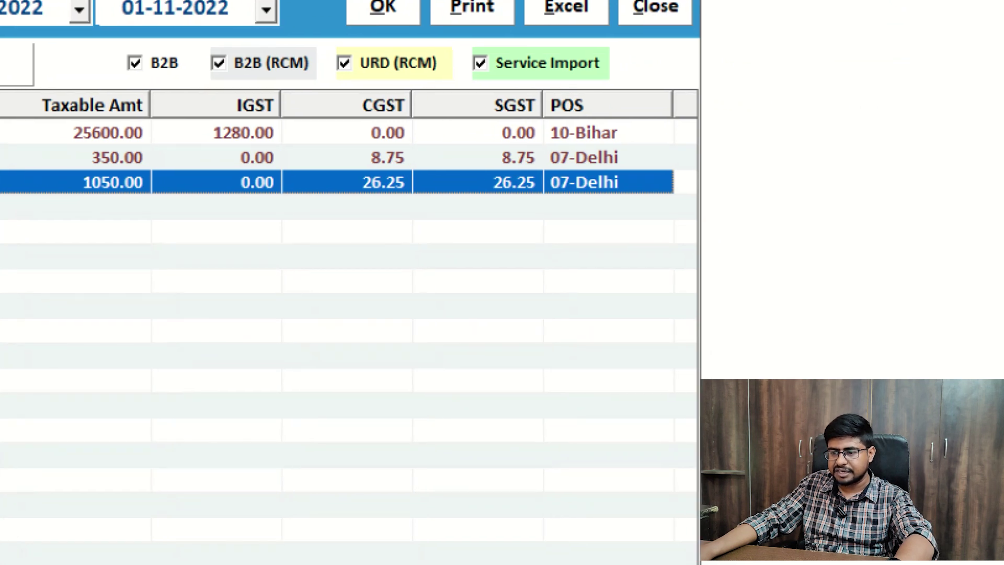
left_click(309, 68)
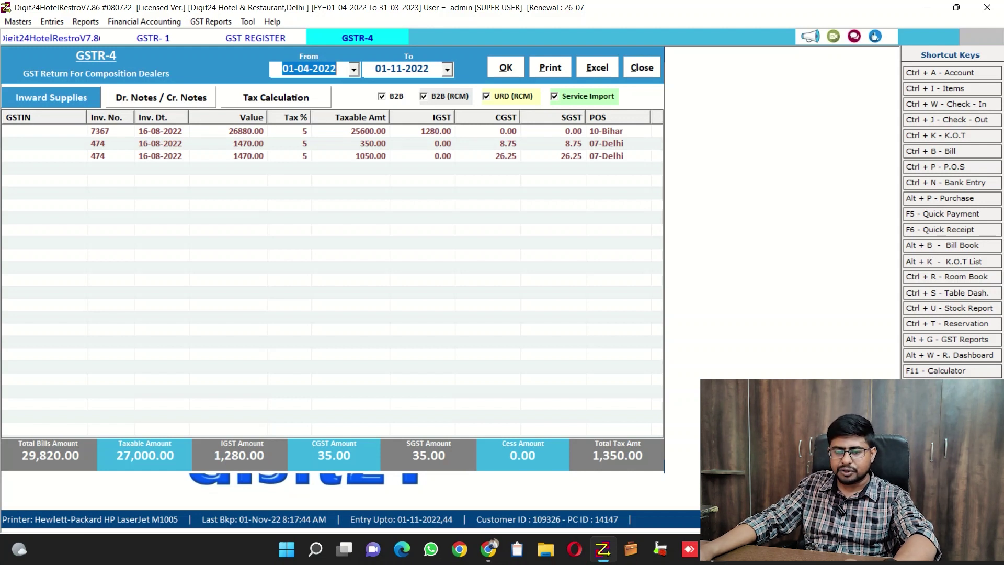
left_click(161, 97)
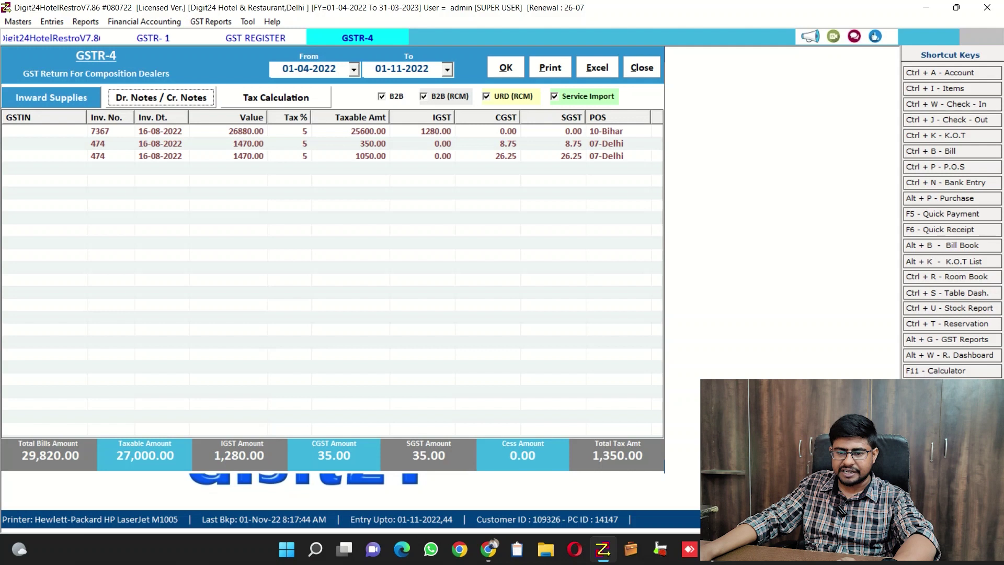
left_click(506, 68)
left_click(276, 98)
left_click(505, 67)
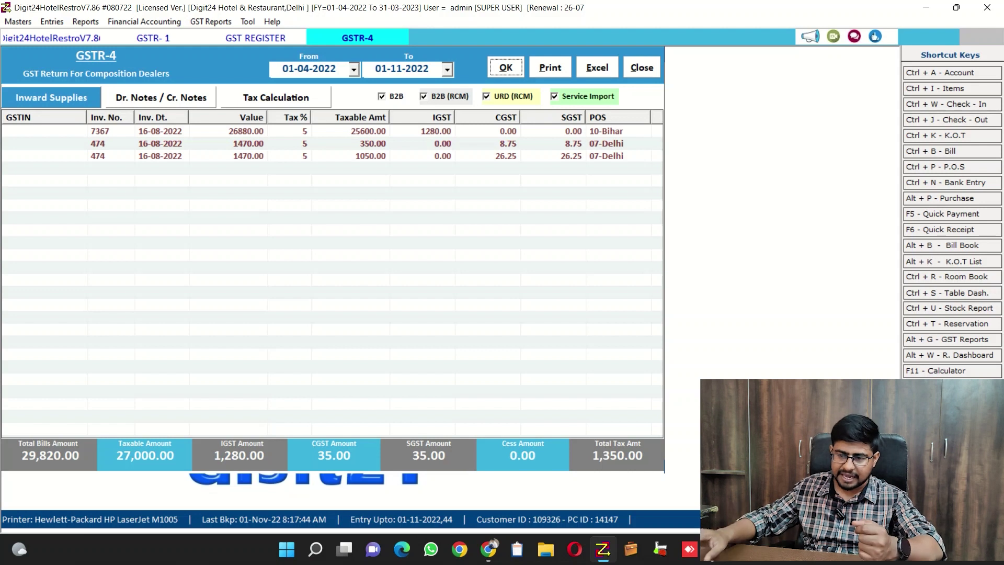
Open the GST Summary report from the GST reports list.
key("Tab")
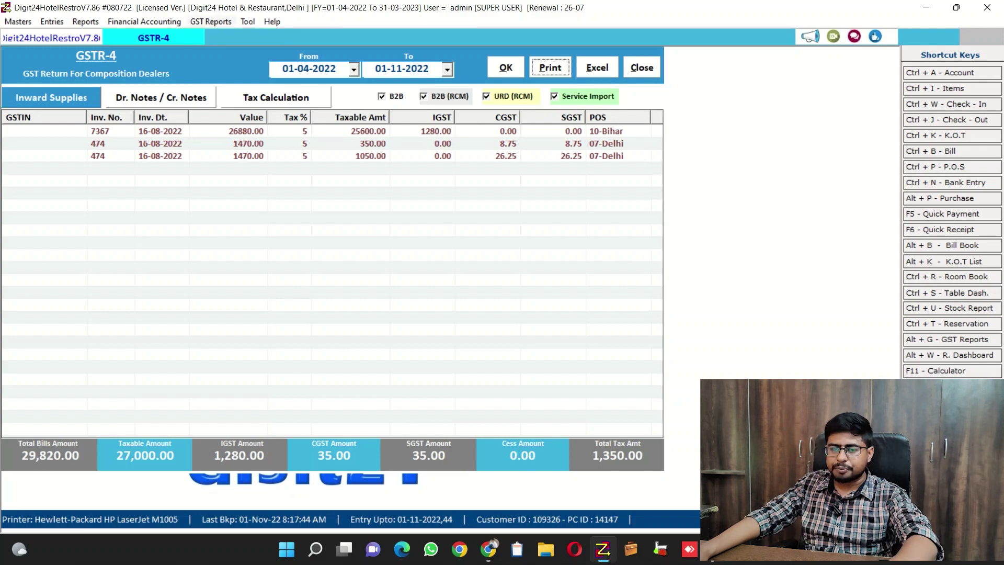
key("alt+g")
key("Down")
key("Down")
key("Down")
key("Down")
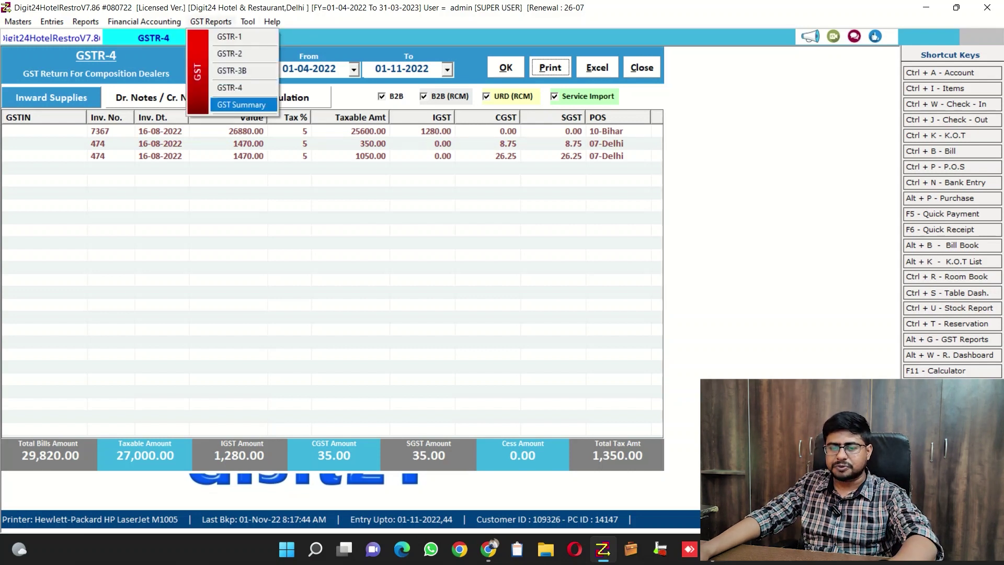
key("Return")
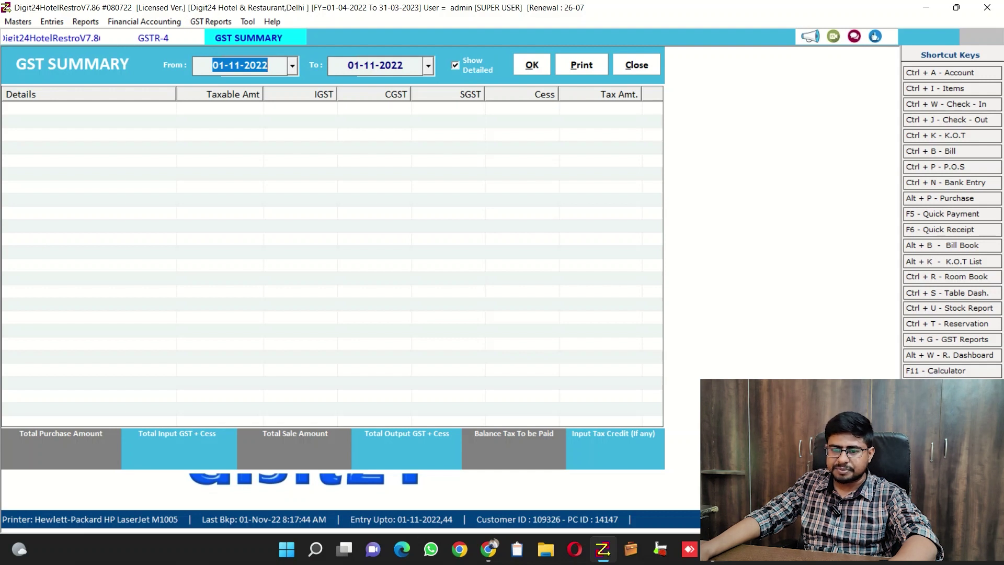
Load the GST Summary from 01-09-2022, showing 1135.00 at 05% and 300.00 tax-free, then open print formats.
key("Right")
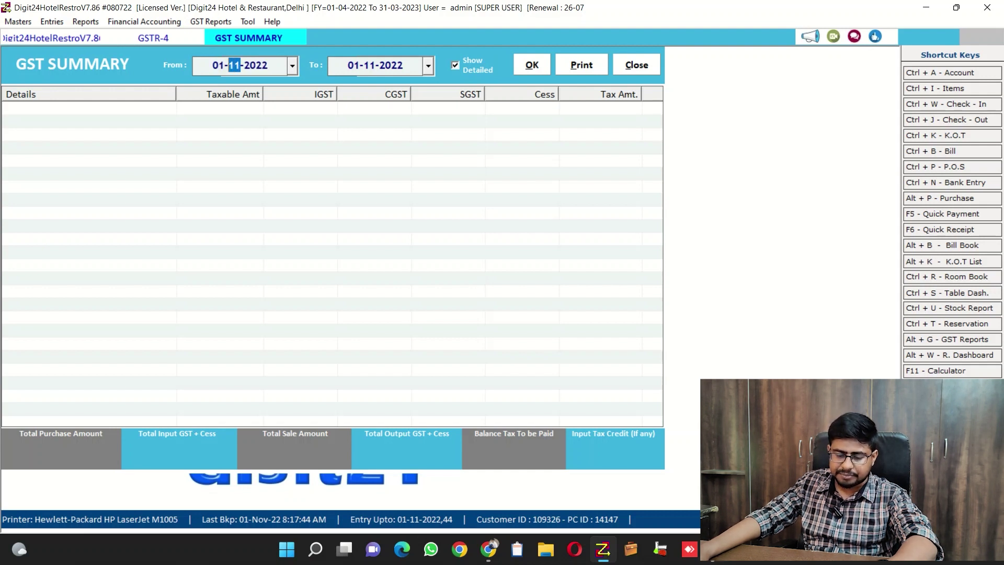
type("09")
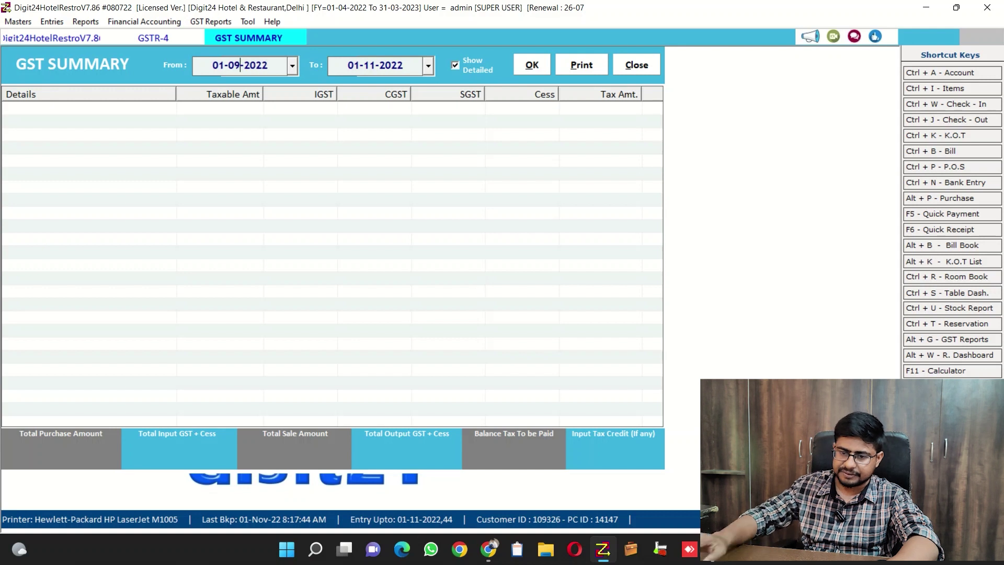
key("Return")
left_click(78, 134)
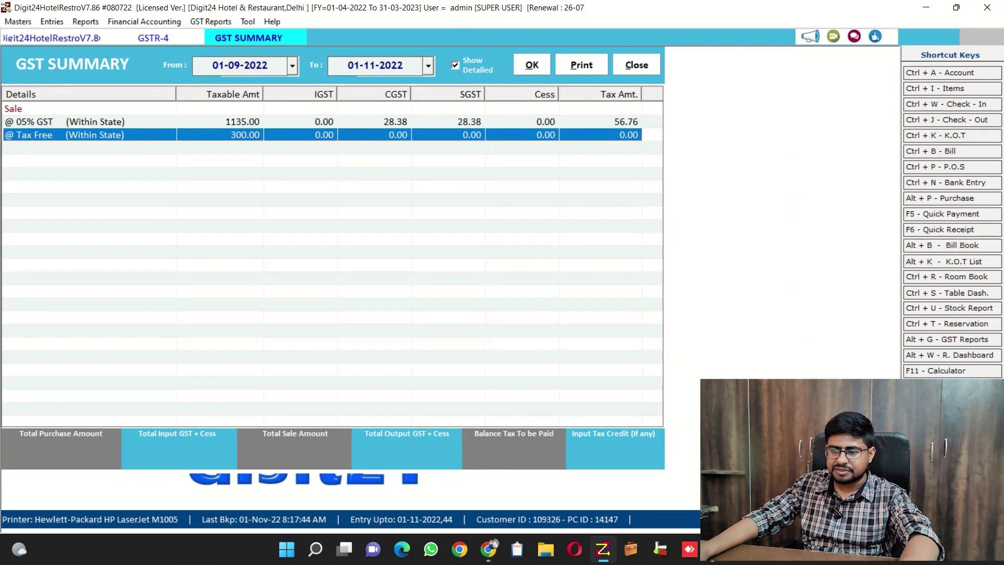
key("alt+p")
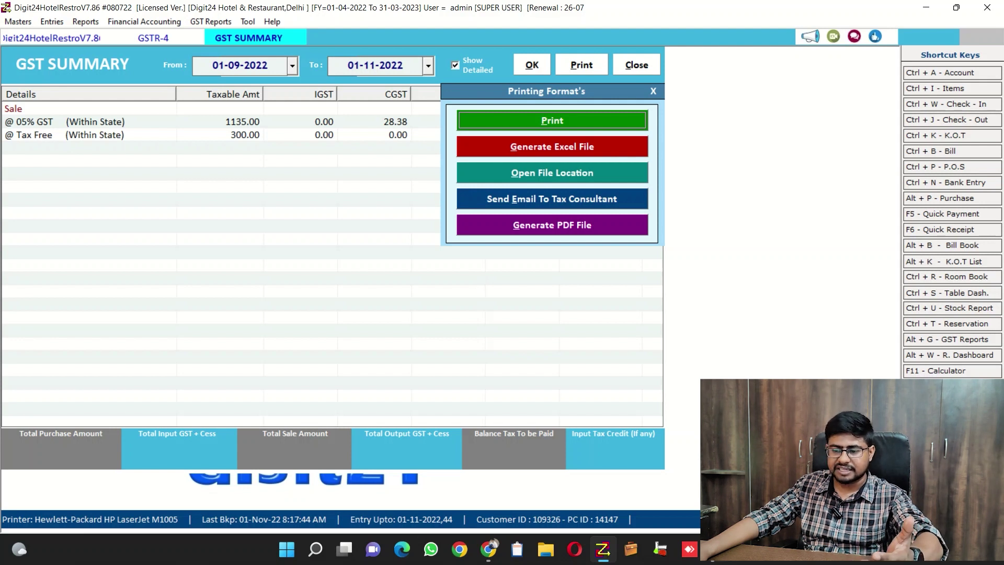
left_click(552, 224)
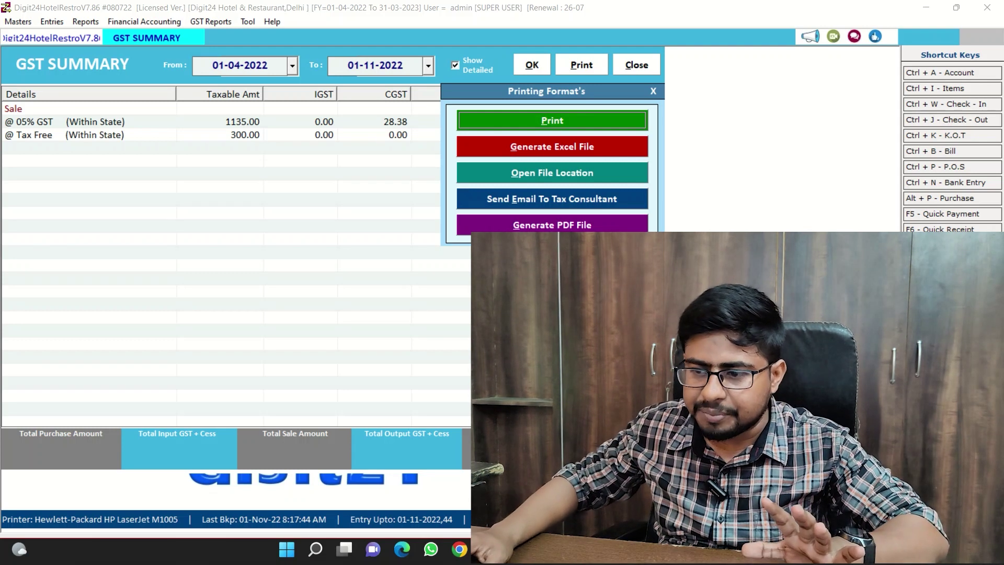
Close the GST Summary and browse Financial Accounting reports from Balance Sheet down to Day Book.
left_click(636, 65)
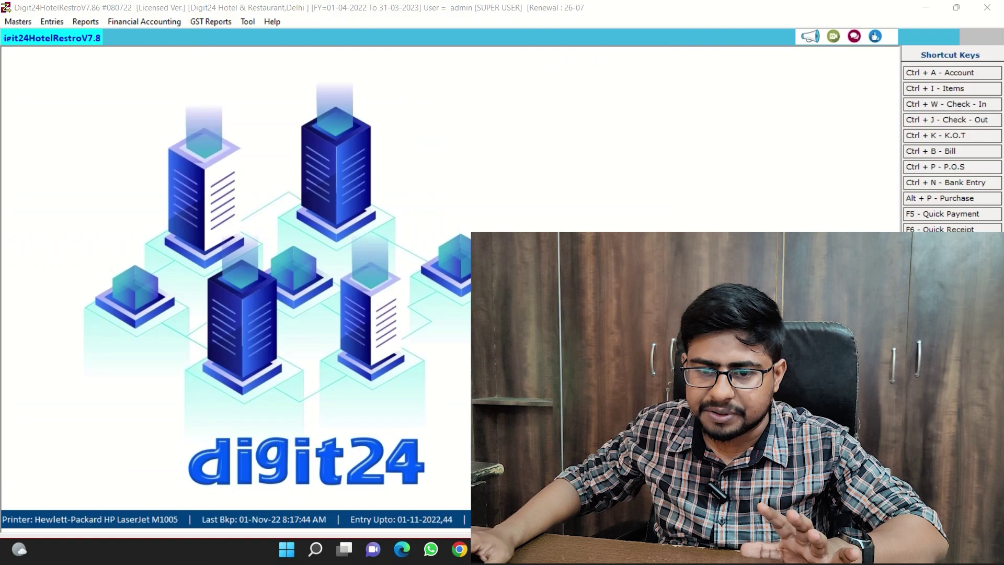
left_click(144, 22)
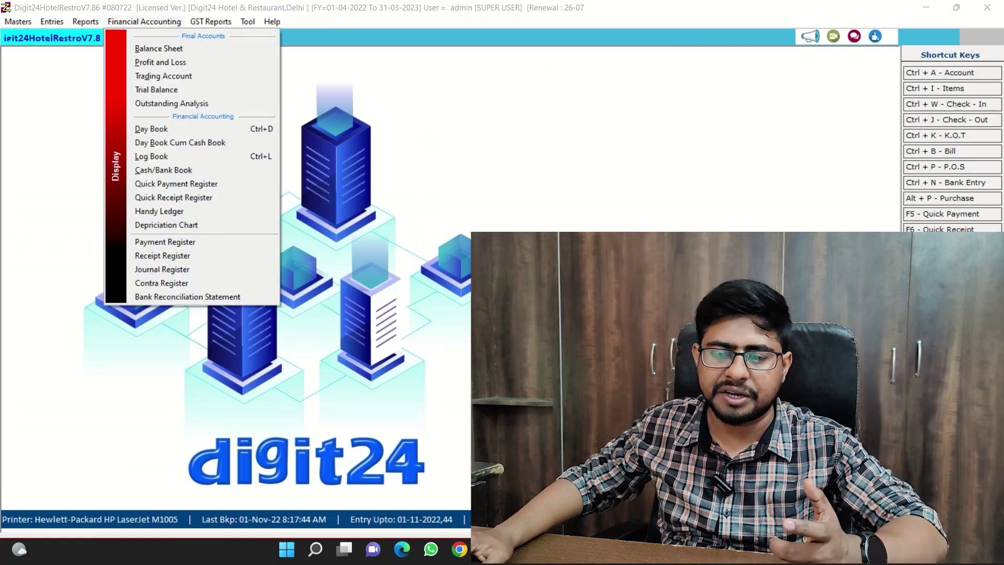
key("Down")
key("Down")
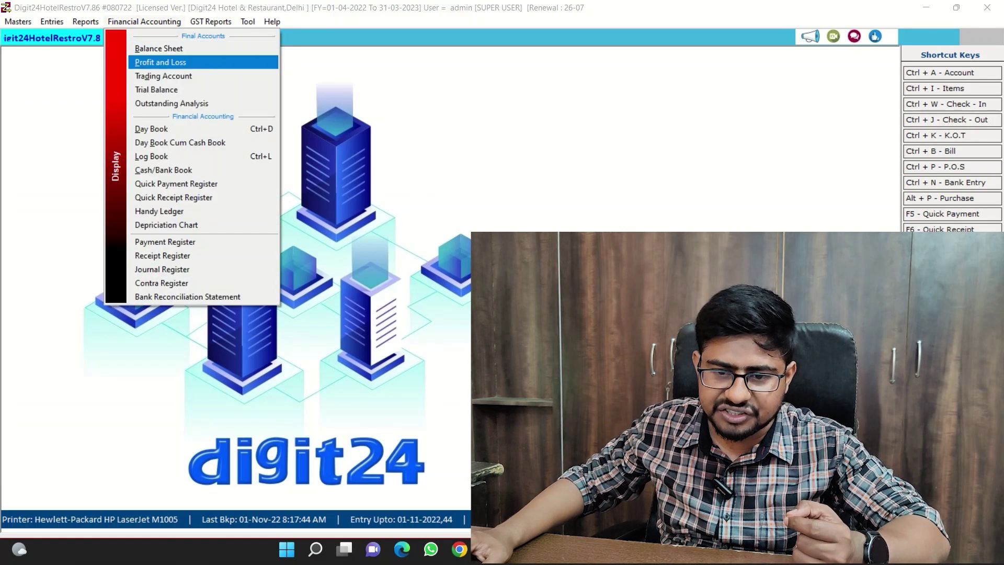
key("Down")
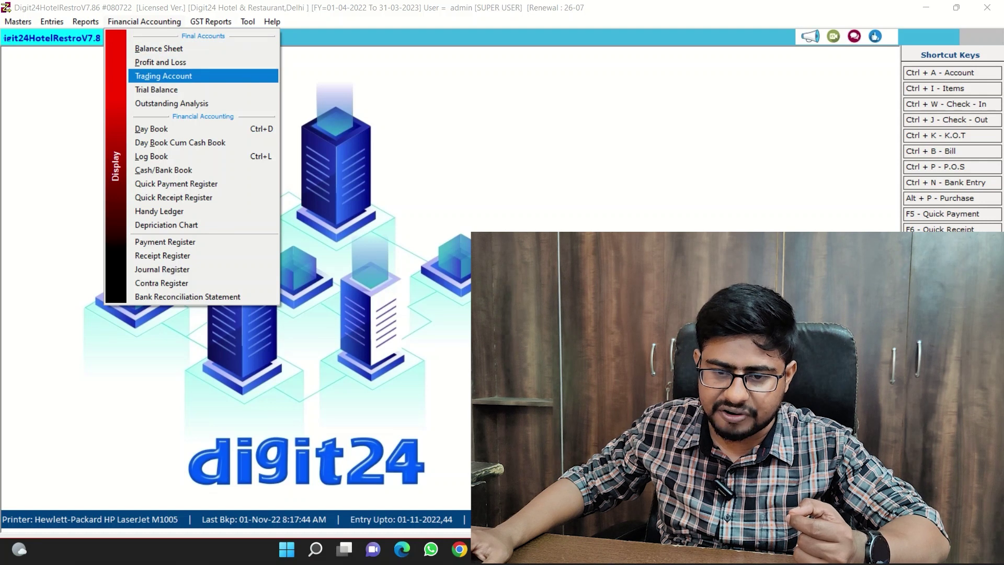
key("Down")
key("Down")
key("Down")
key("Down")
key("Down")
key("Down")
key("Down")
key("Down")
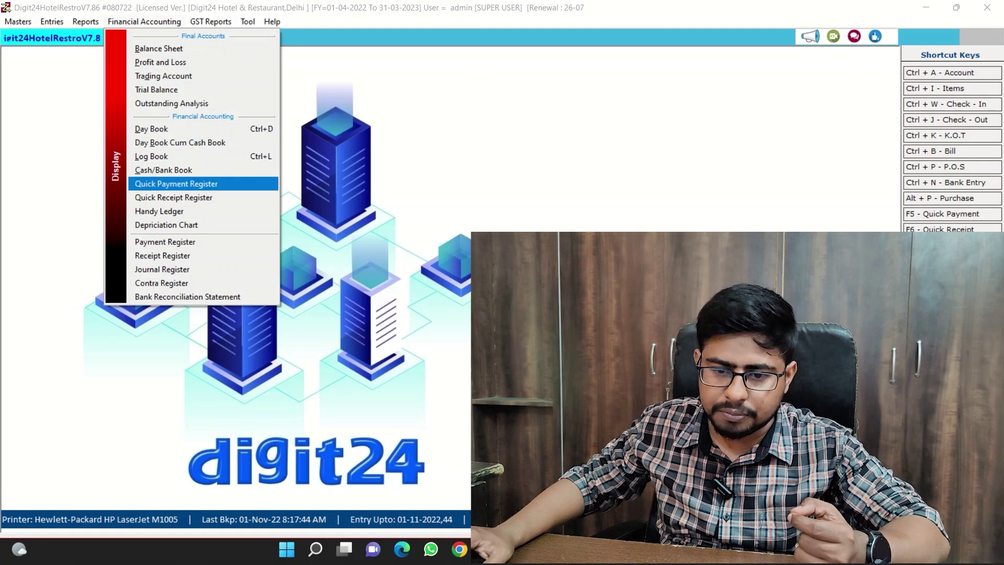
key("Up")
Continue through the accounting registers to Bank Reconciliation Statement, then move over to GST Reports.
key("Down")
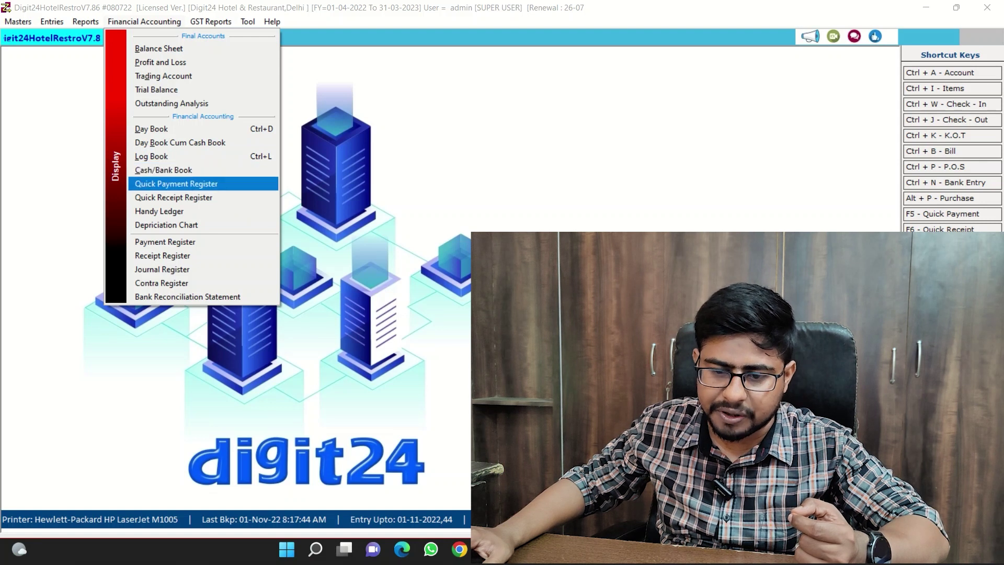
key("Down")
key("Down")
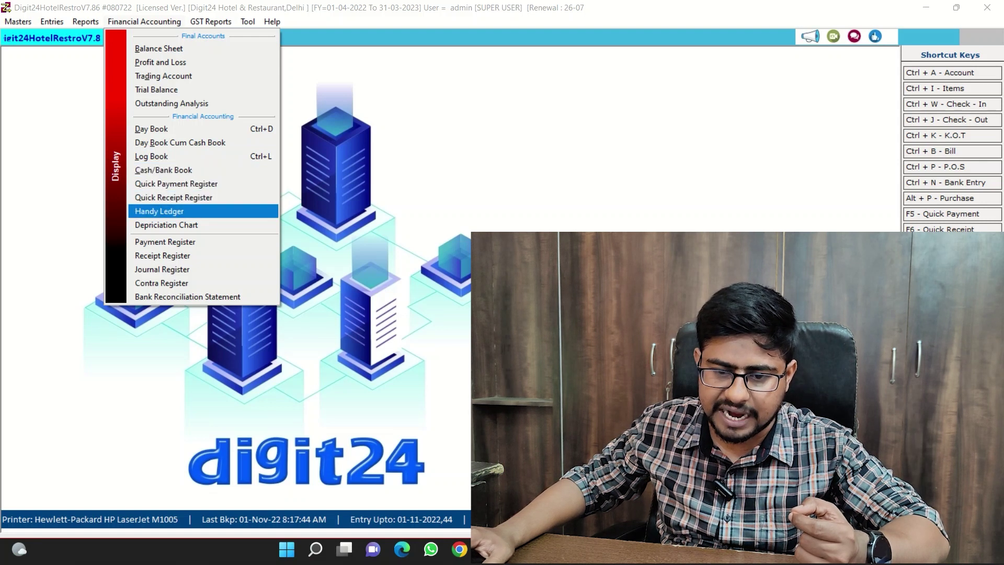
key("Down")
key("Down")
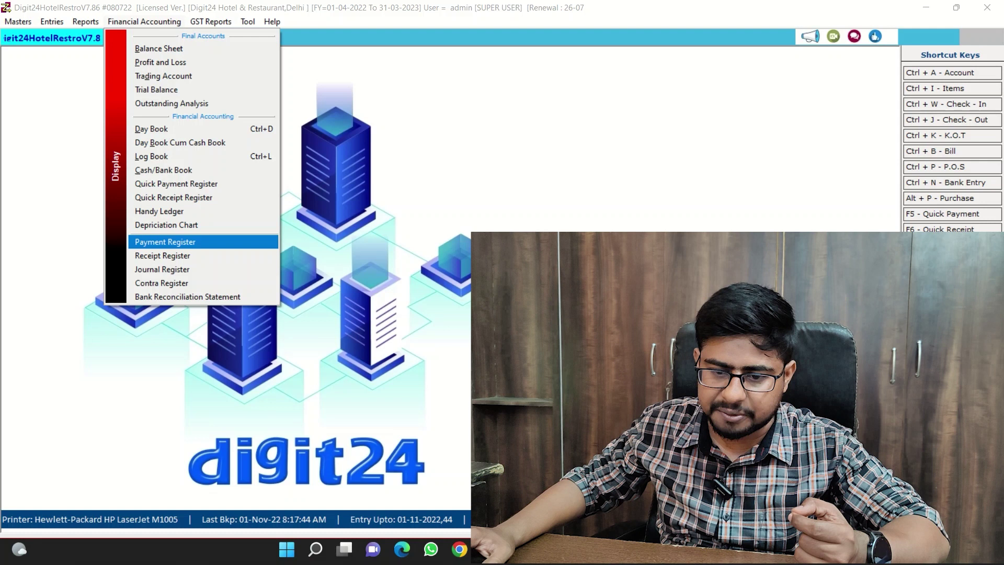
key("Down")
key("Down")
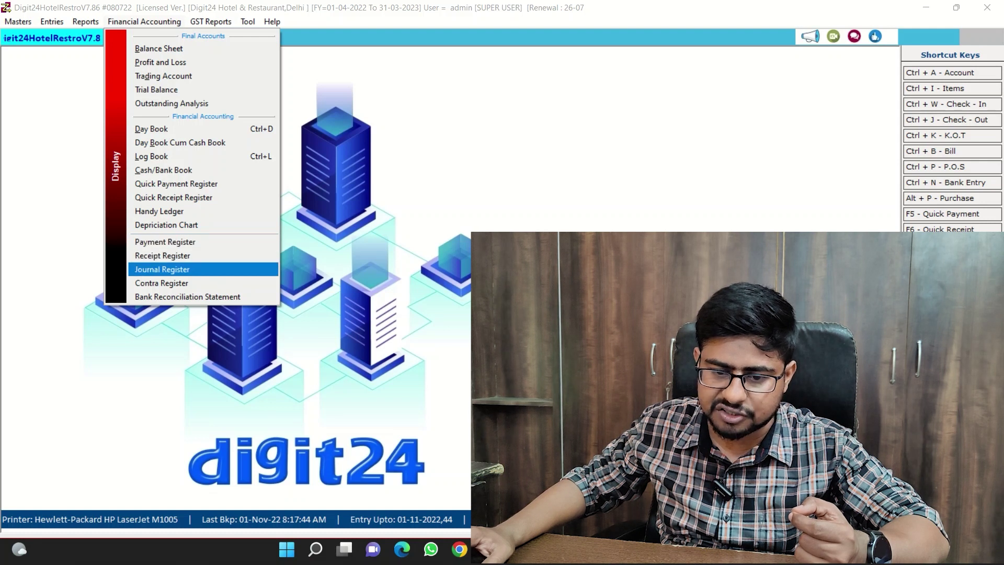
key("Down")
key("Down")
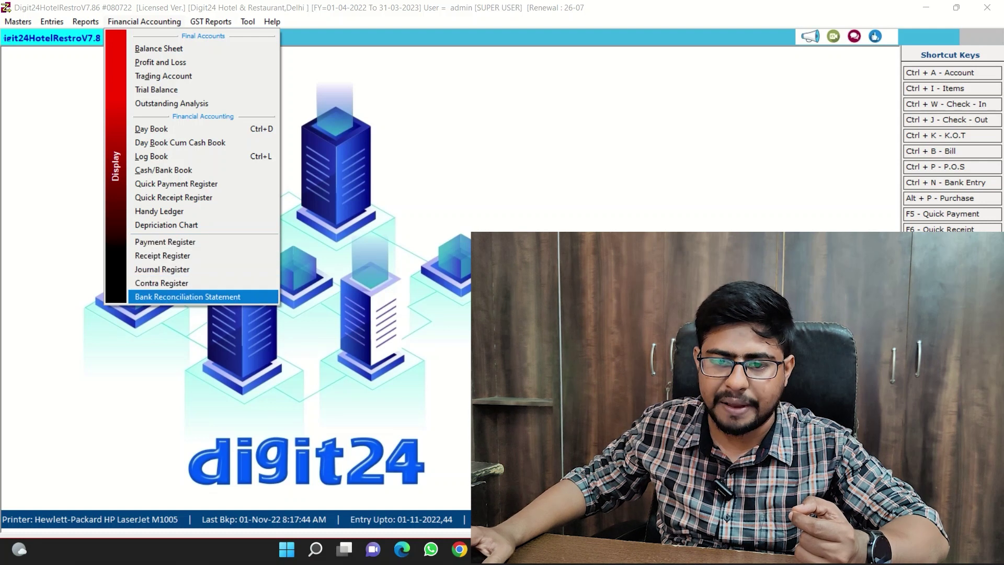
key("Down")
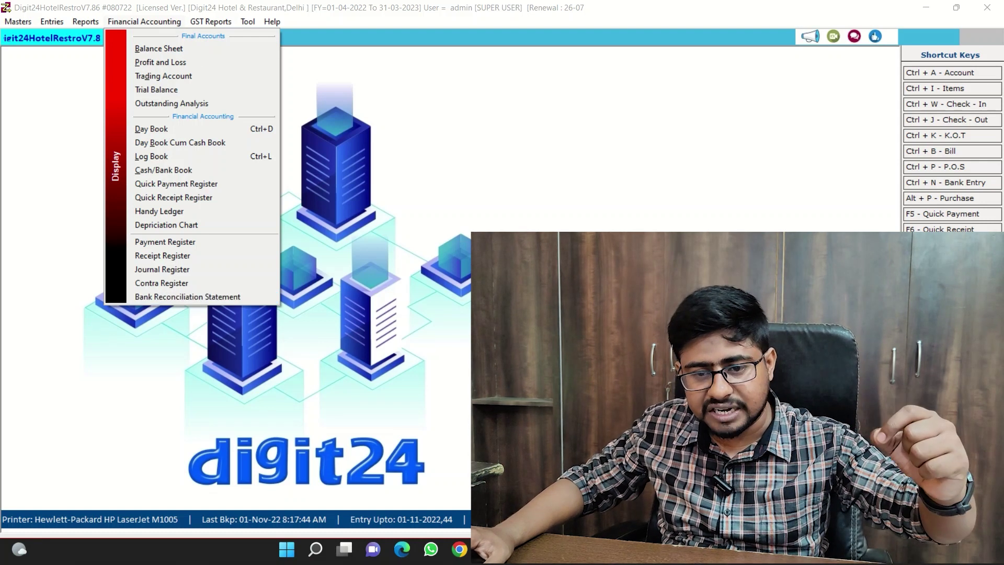
key("Down")
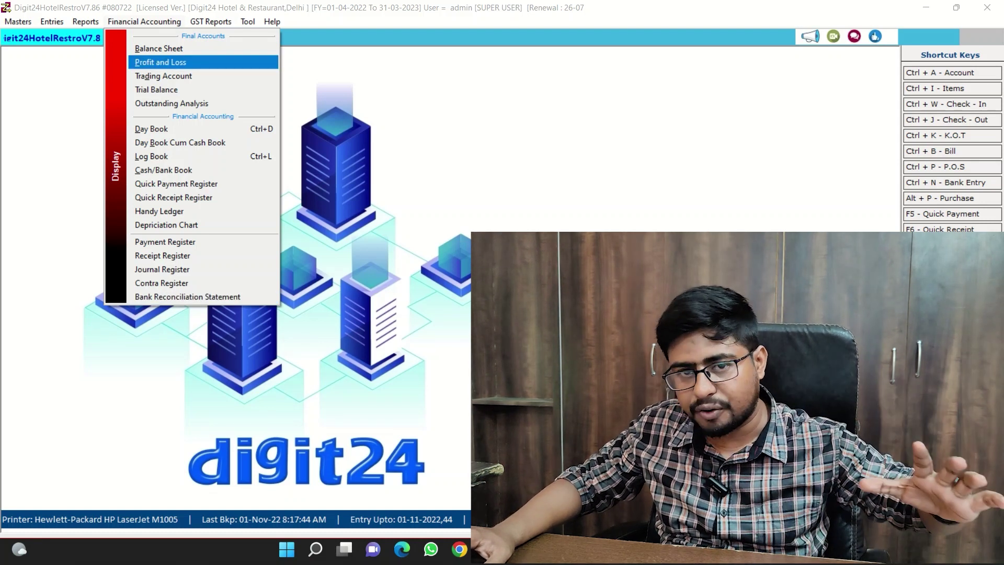
key("Right")
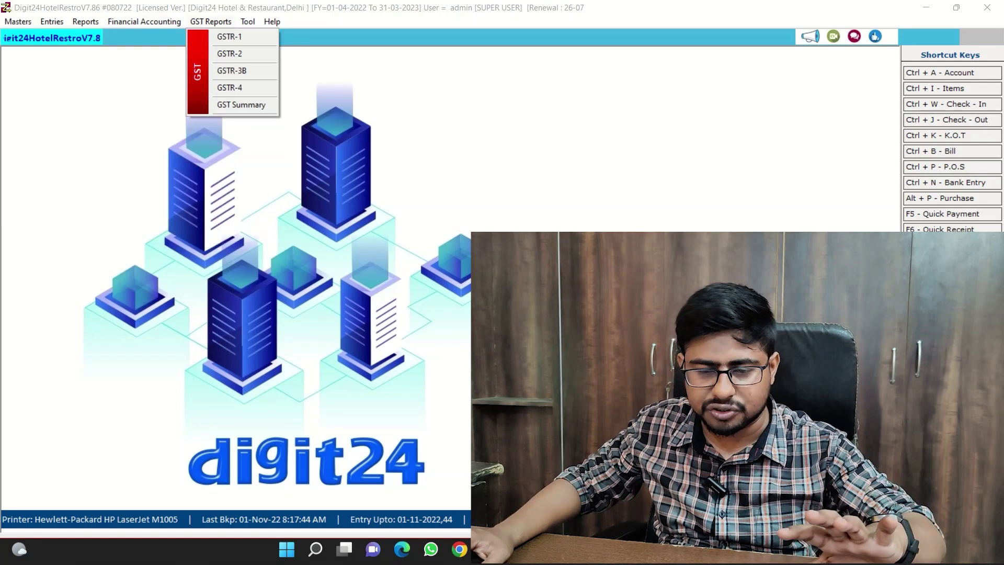
Open the K.O.T. List report with Ctrl+O.
key("Left")
key("Left")
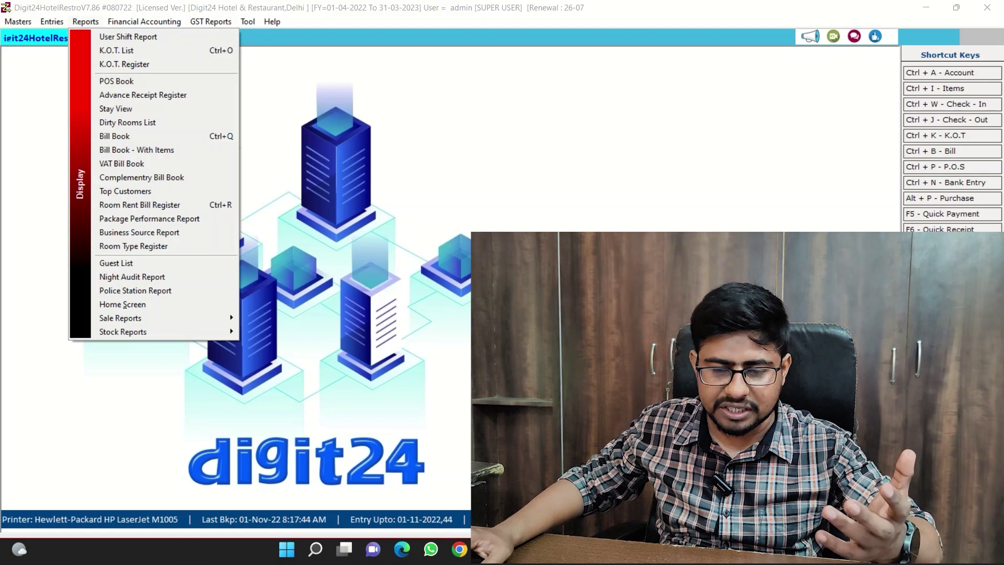
key("Escape")
key("ctrl+o")
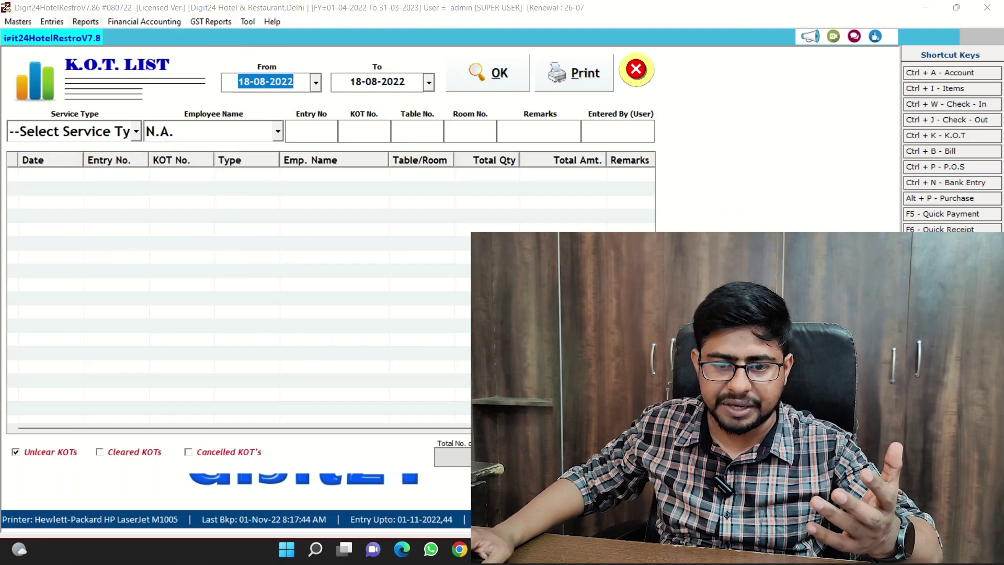
Move down the Reports menu past POS Book and Advance Receipt Register to open Stay View.
key("alt+r")
key("Down")
key("Down")
key("Down")
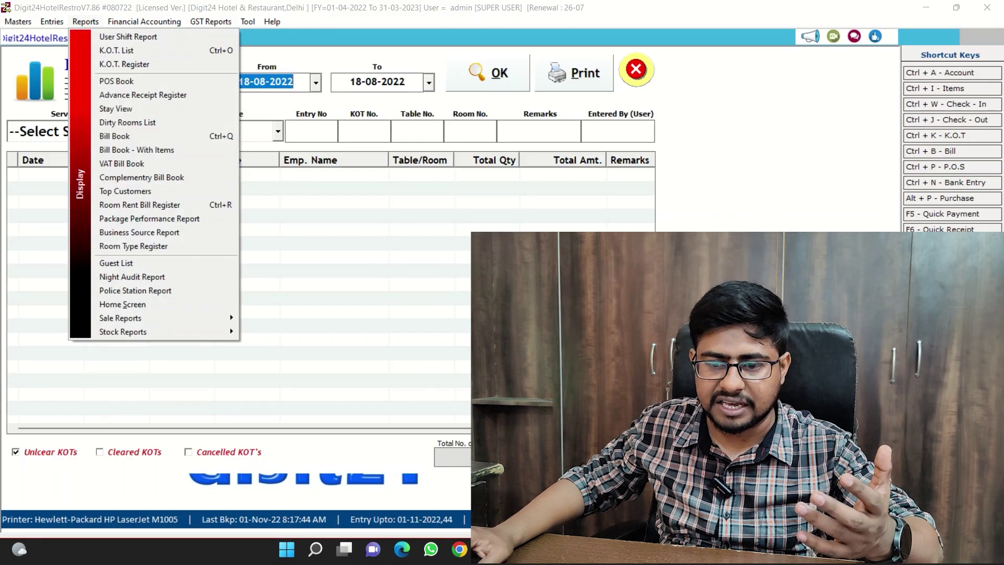
key("Up")
key("Down")
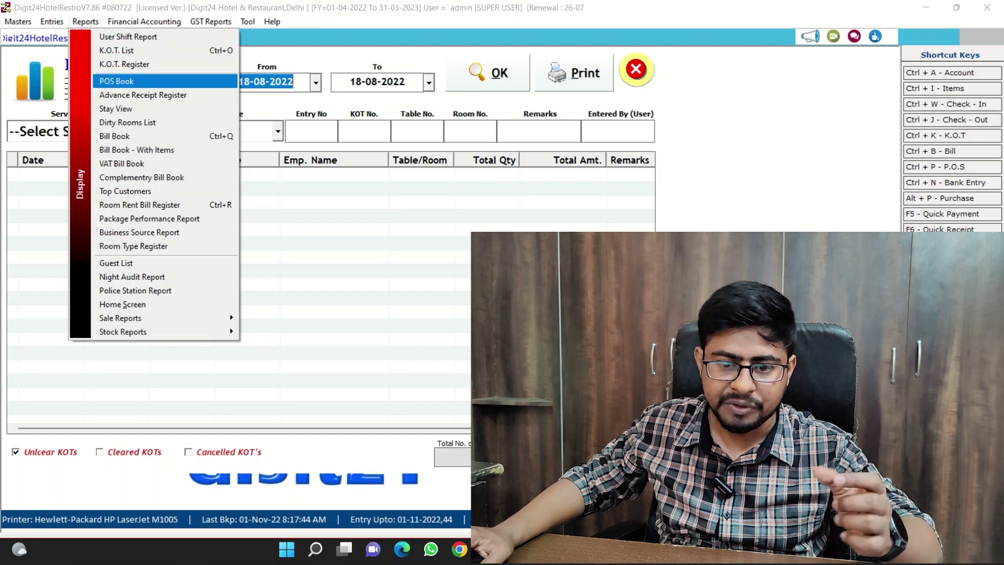
key("Down")
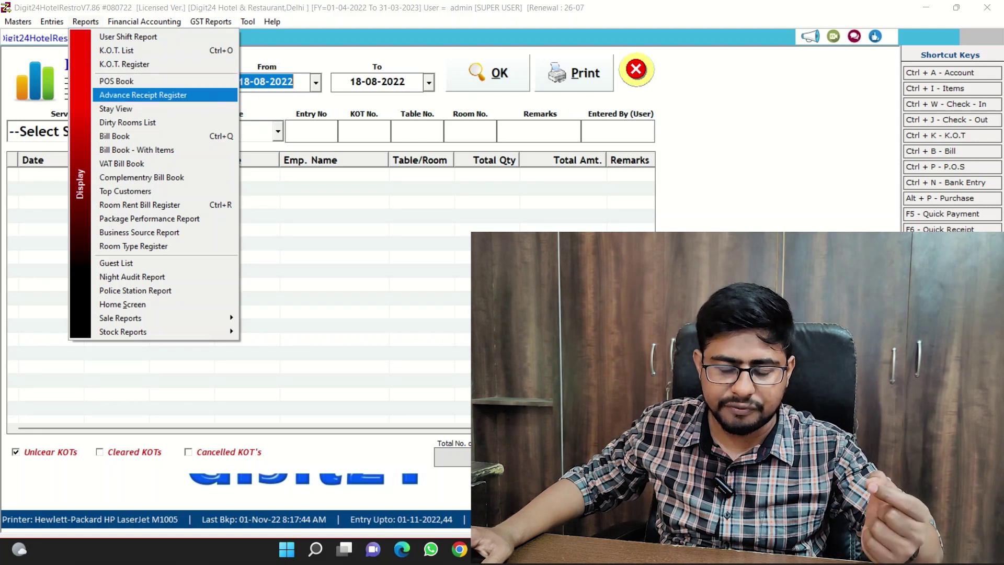
key("Down")
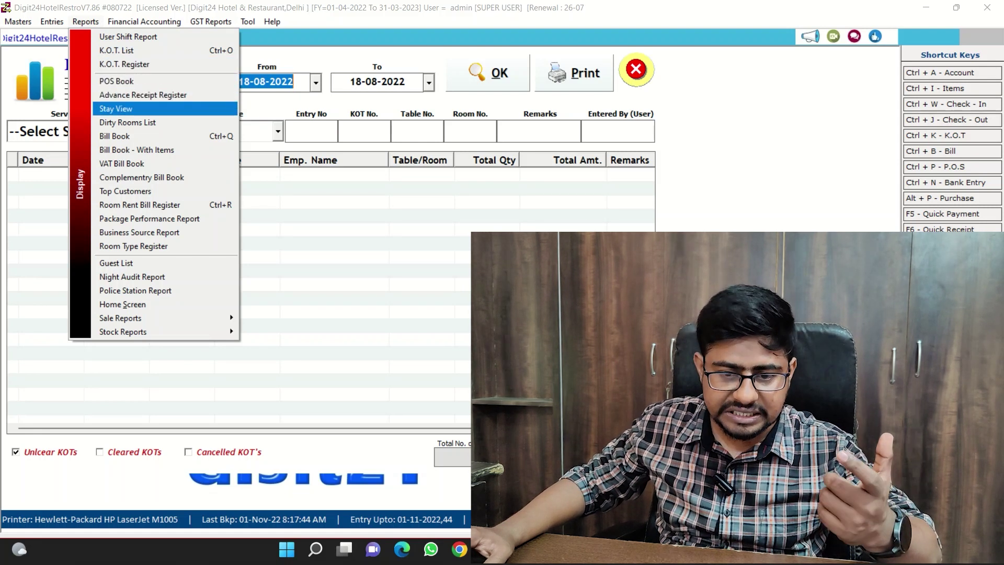
key("Return")
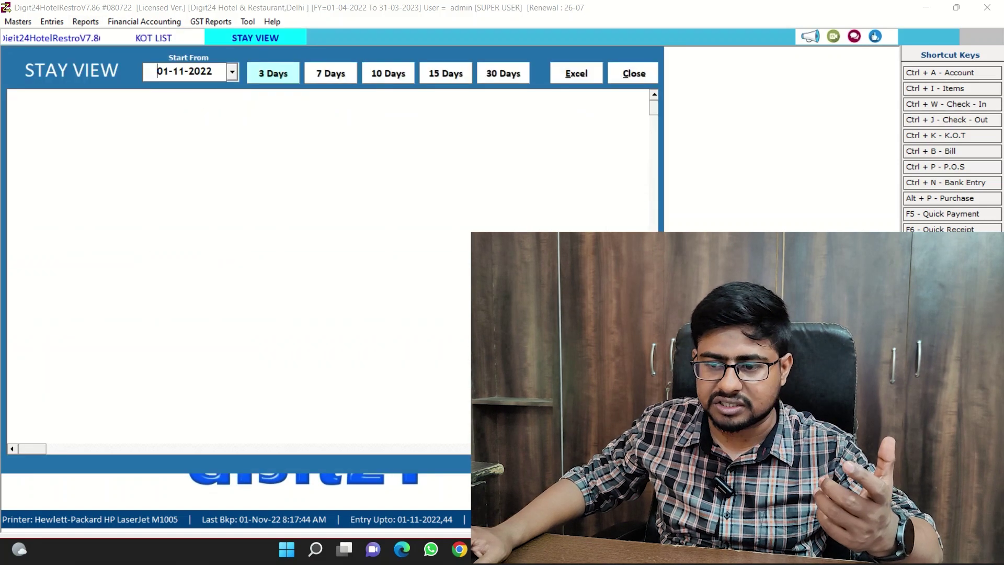
Show the Stay View room chart for 15 days starting 01-11-2022.
key("Return")
key("Tab")
key("Tab")
key("Tab")
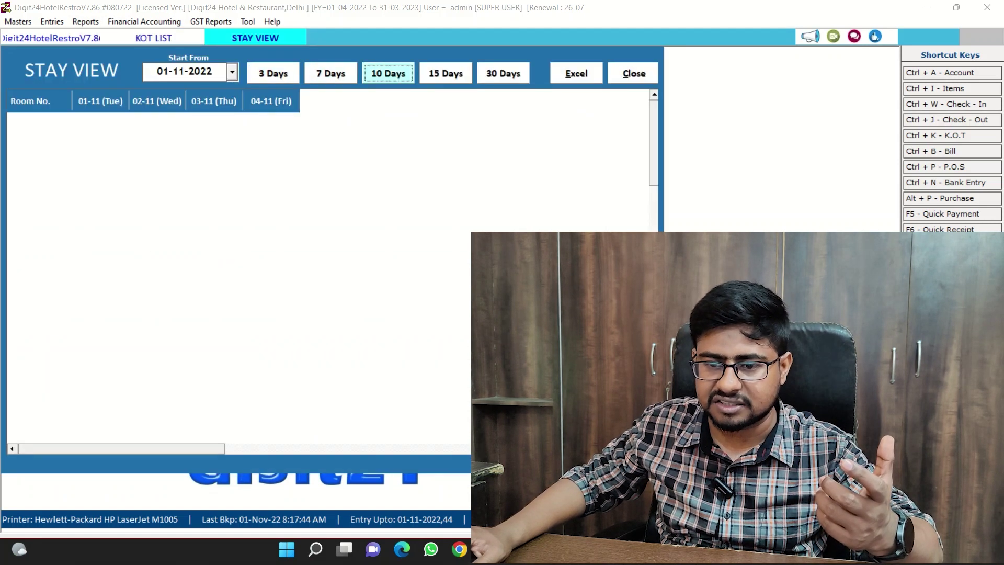
key("Return")
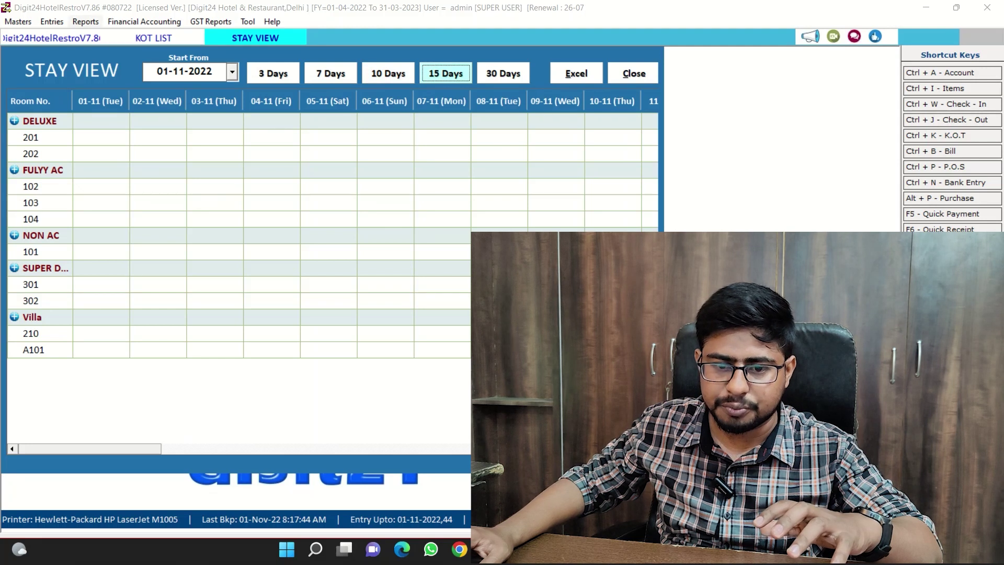
key("alt+r")
key("Down")
key("Down")
key("Down")
key("Down")
key("Down")
key("Down")
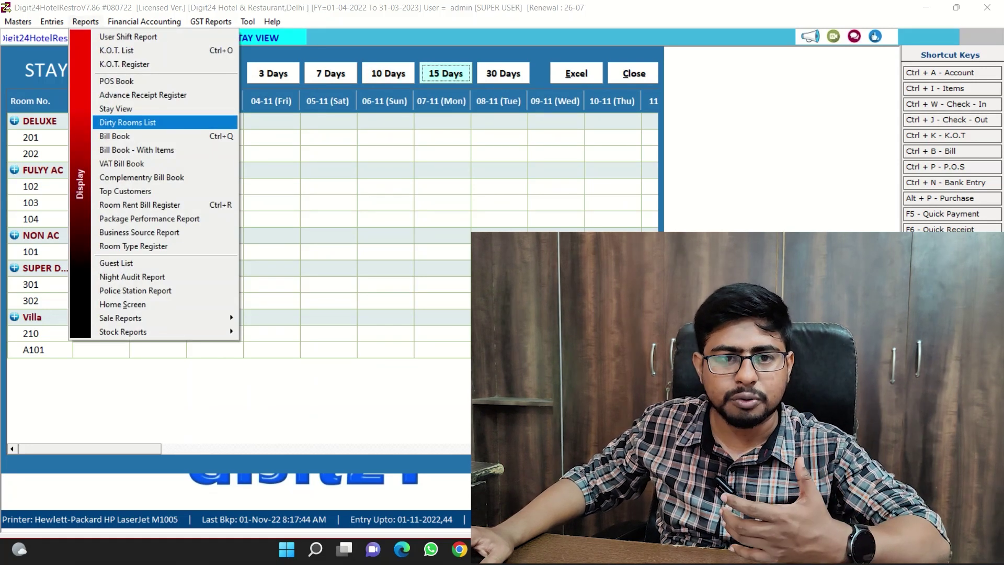
Browse the Reports menu from Bill Book - With Items and VAT Bill Book to Top Customers.
key("Down")
key("Down")
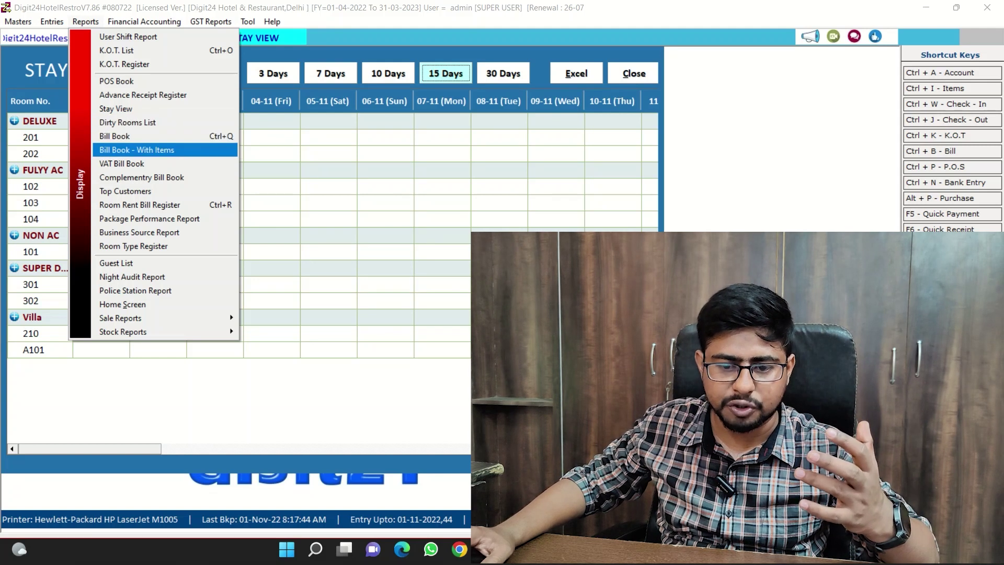
key("Down")
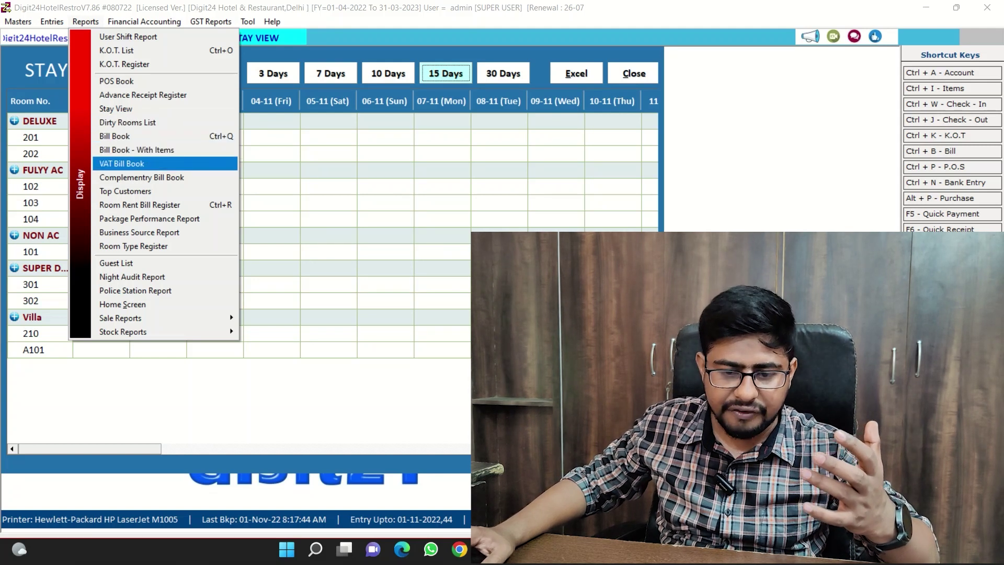
key("Down")
key("Down")
key("Up")
key("Down")
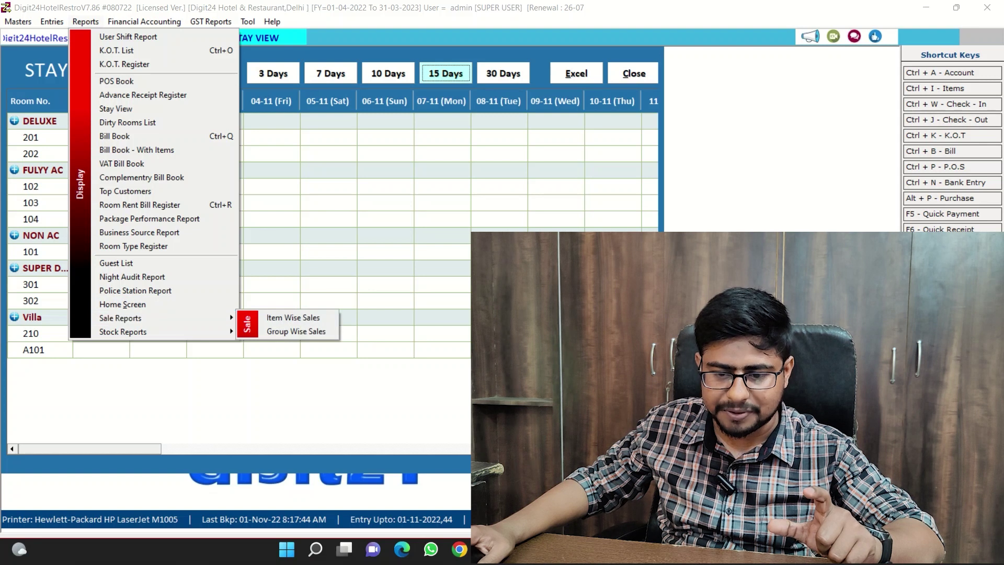
Review the Sale Reports and Stock Reports options down to Stock Summary, then move to Financial Accounting.
key("Right")
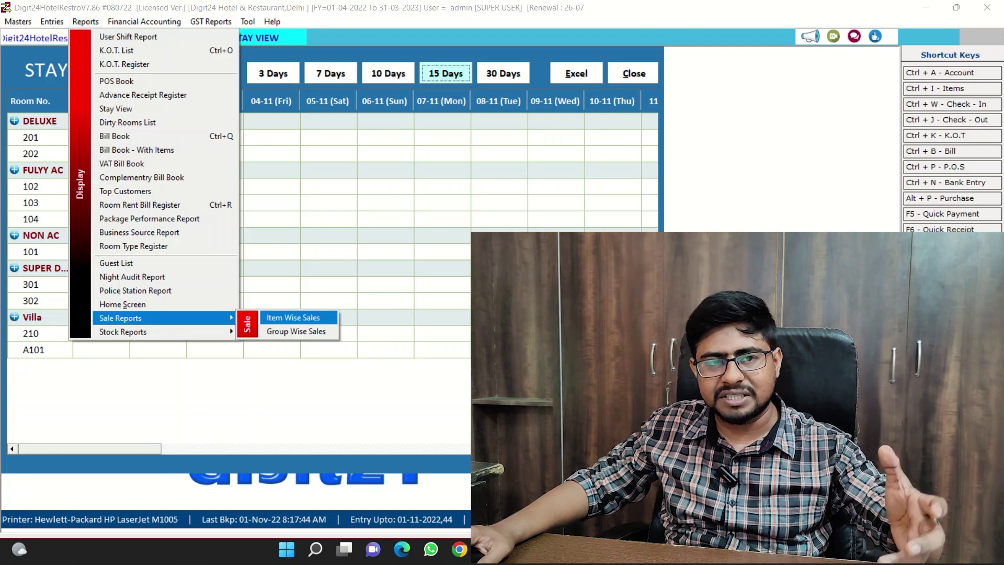
key("Down")
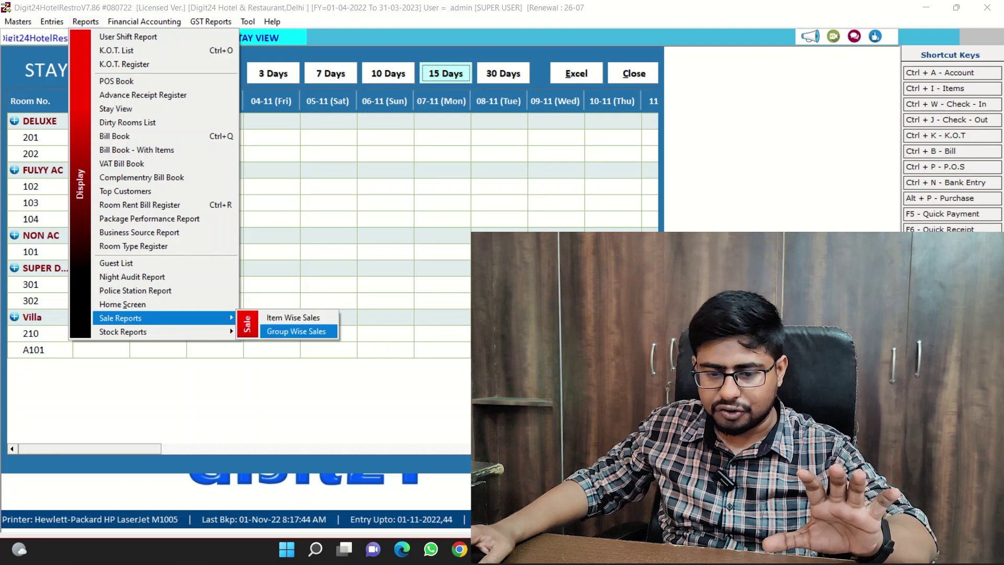
key("Left")
key("Down")
key("Right")
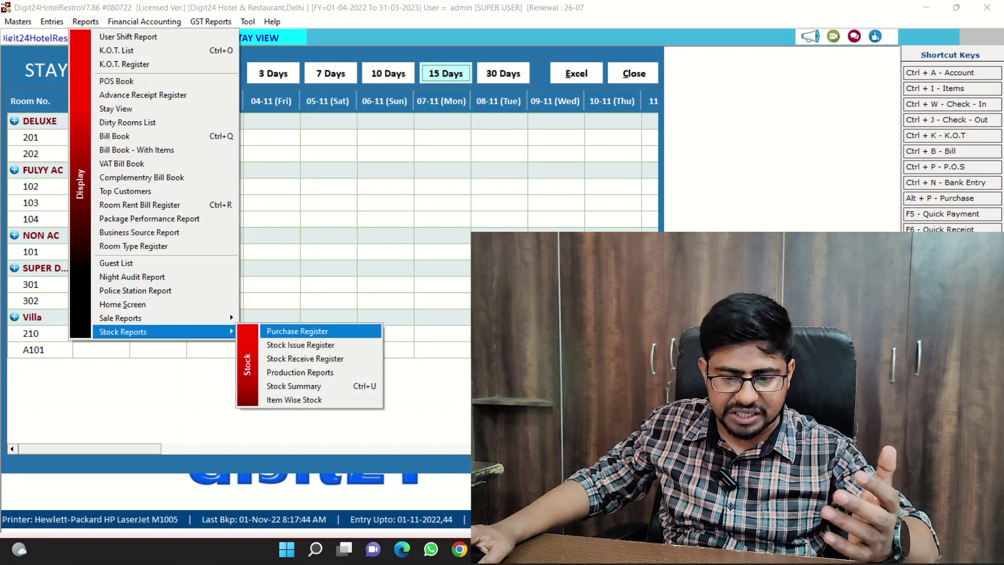
key("Down")
key("Down")
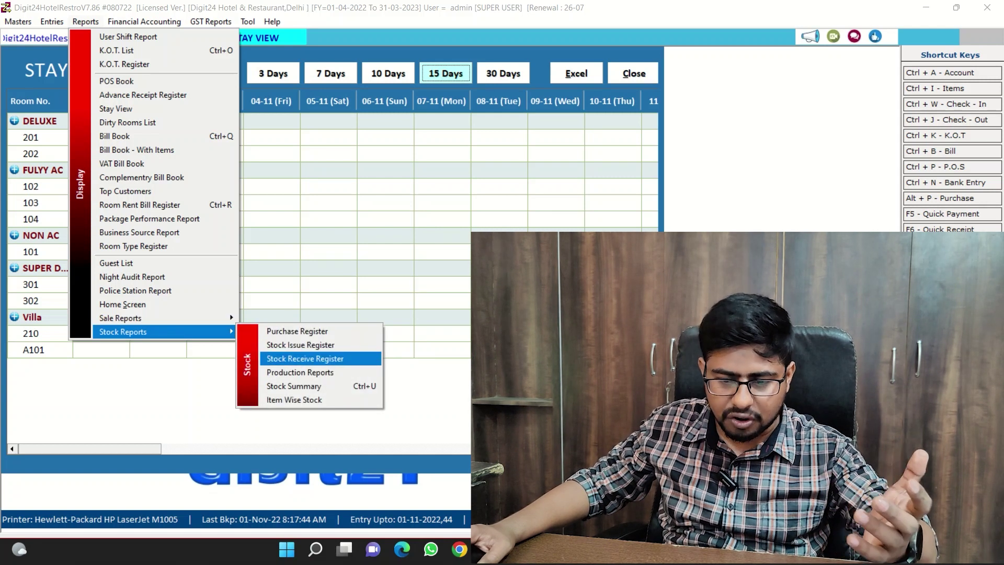
key("Down")
key("Down")
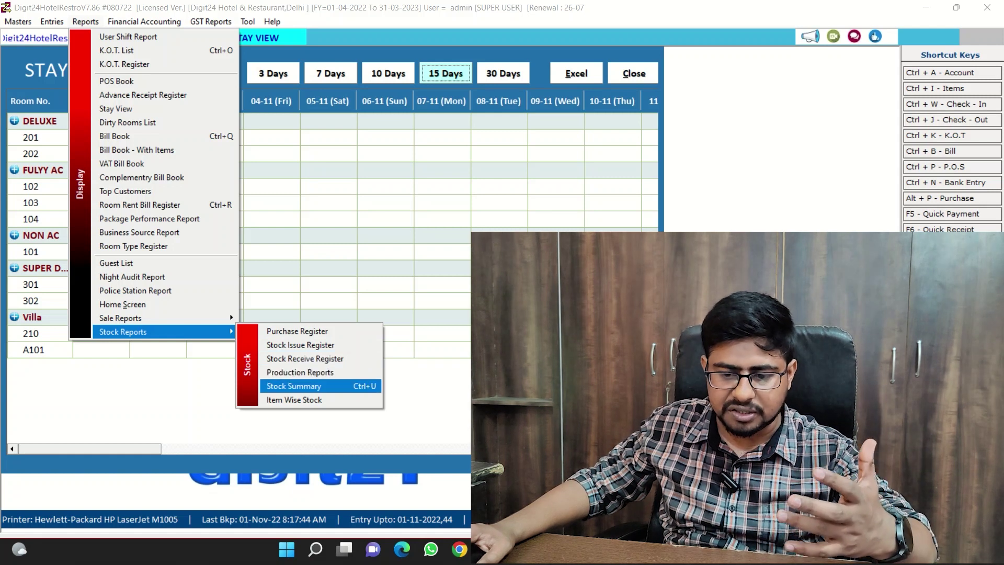
key("Down")
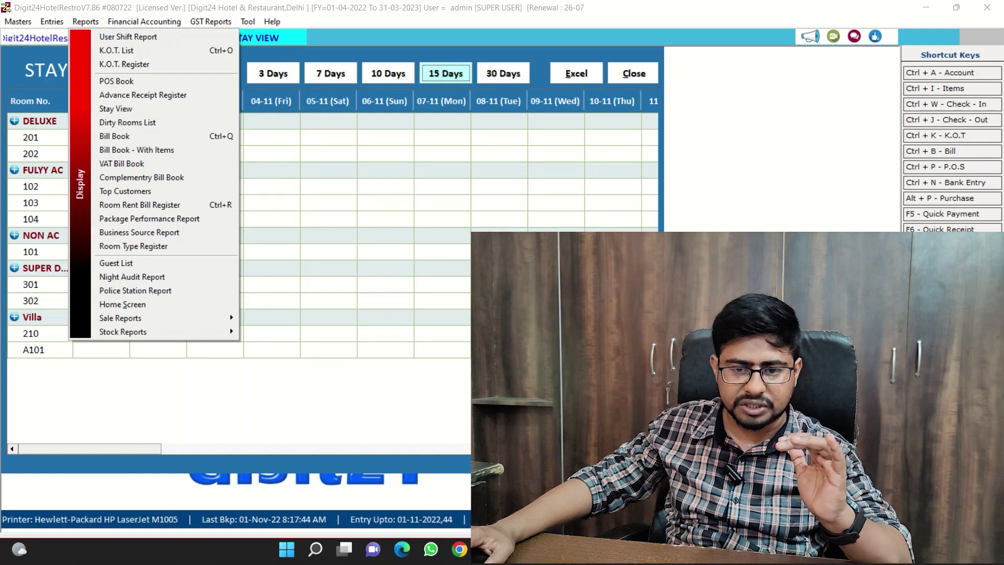
key("Right")
key("Right")
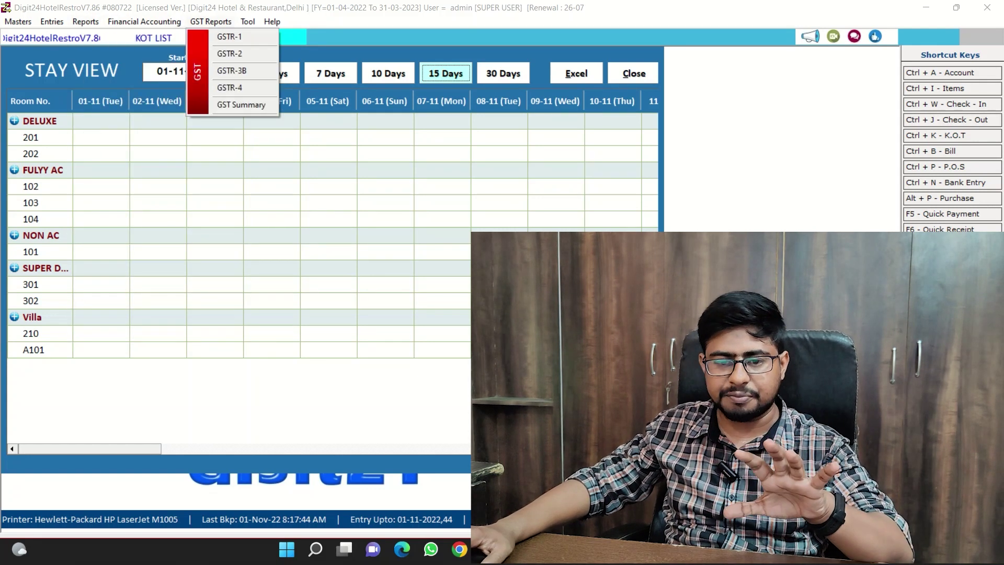
Move from GST Reports to the Entries menu and down to Table Dashboard.
key("Left")
key("Left")
key("Left")
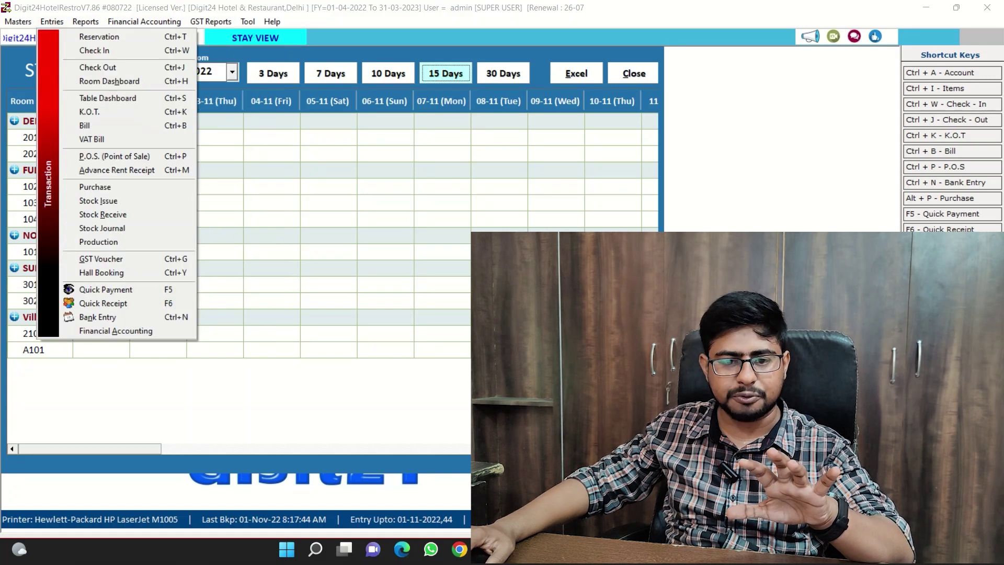
key("Down")
key("Down")
key("Down")
key("Down")
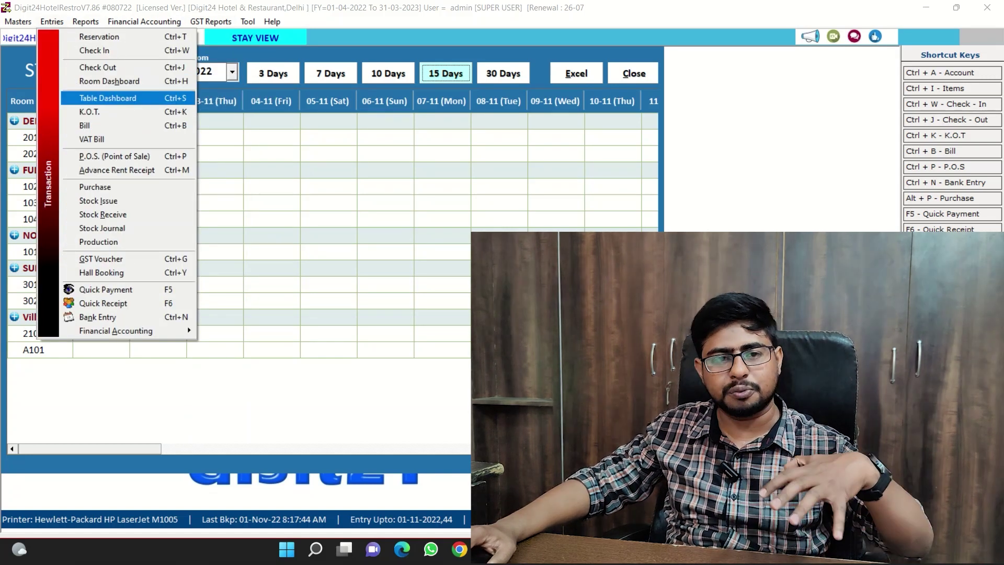